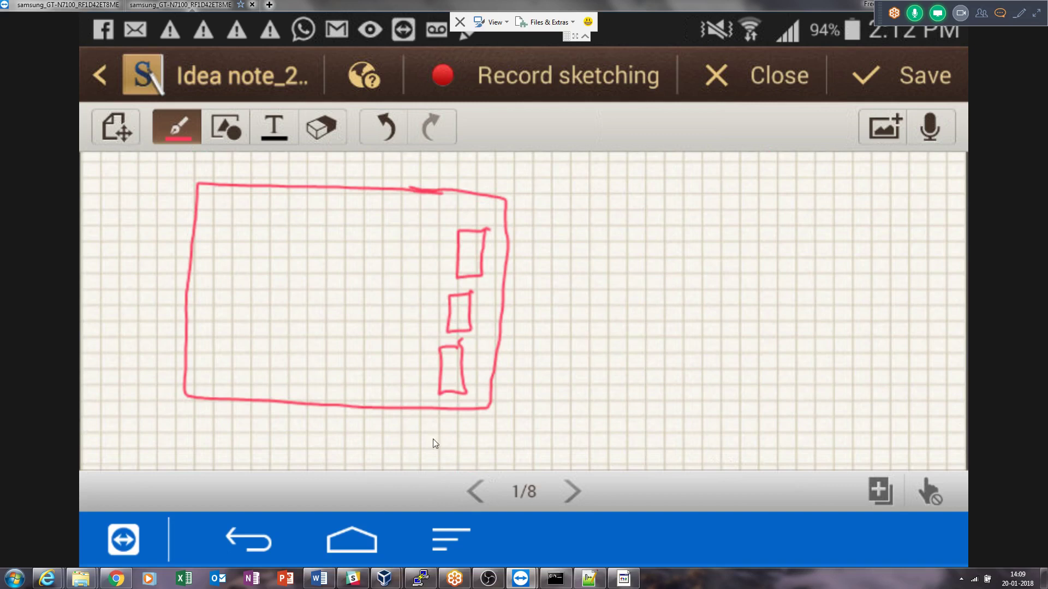
# Bring the VirtualBox Manager window to the front, showing the running admin VM.
pyautogui.click(385, 579)
# Select the master2 machine and open its Network settings.
pyautogui.click(333, 516)
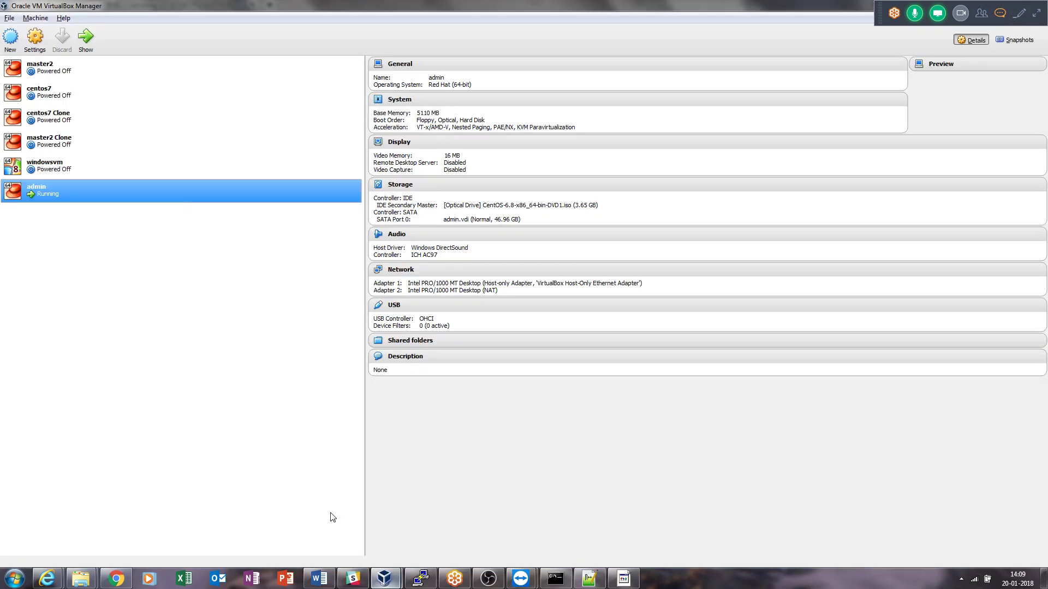
pyautogui.click(110, 169)
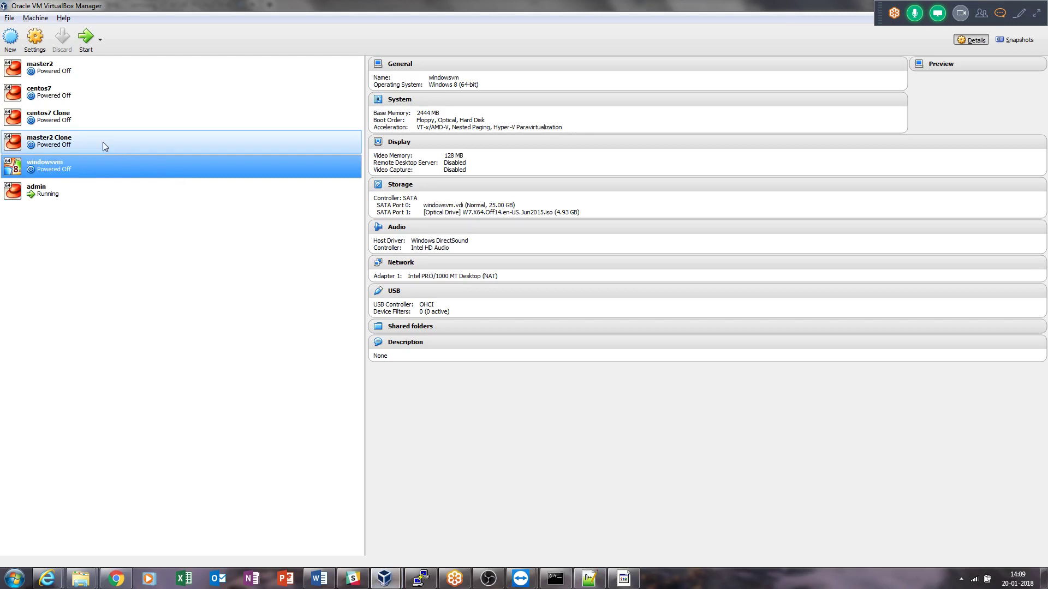
pyautogui.click(83, 70)
pyautogui.click(35, 37)
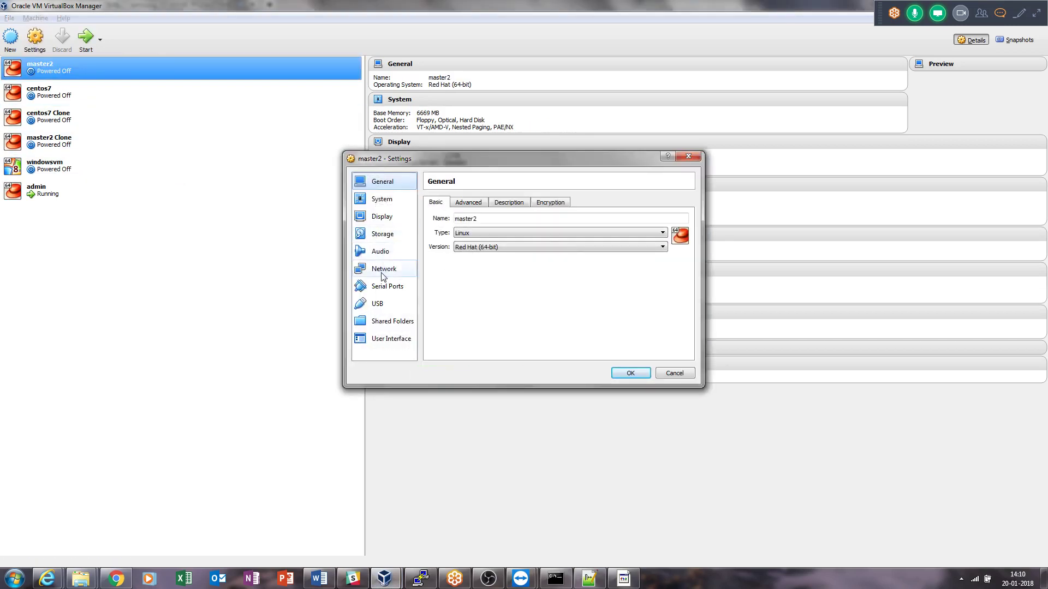
pyautogui.click(384, 270)
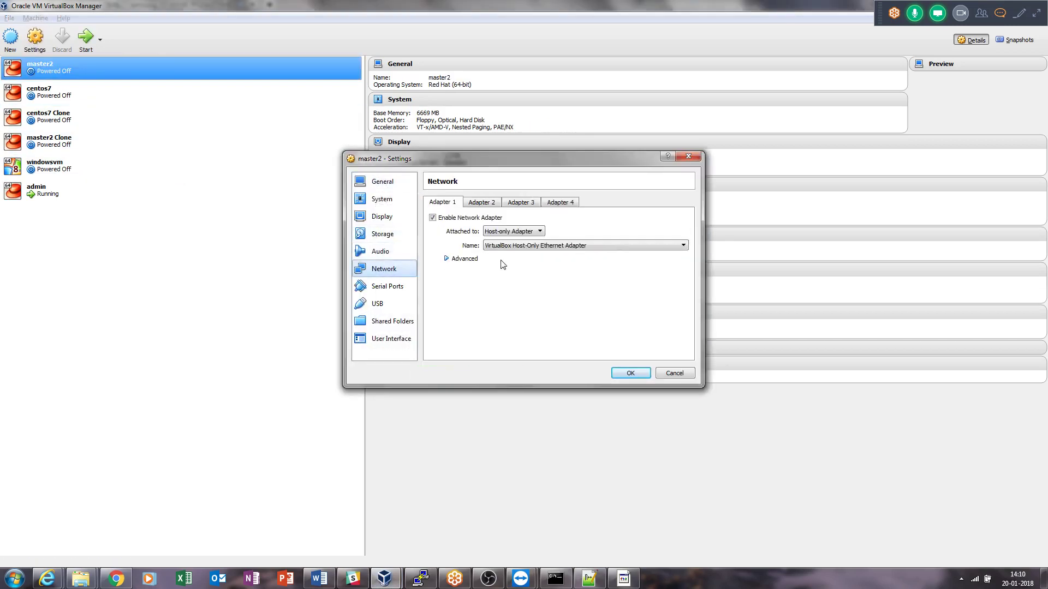
# Attach Adapter 2 as a Bridged Adapter and list the host interfaces available for bridging.
pyautogui.click(532, 245)
pyautogui.click(485, 203)
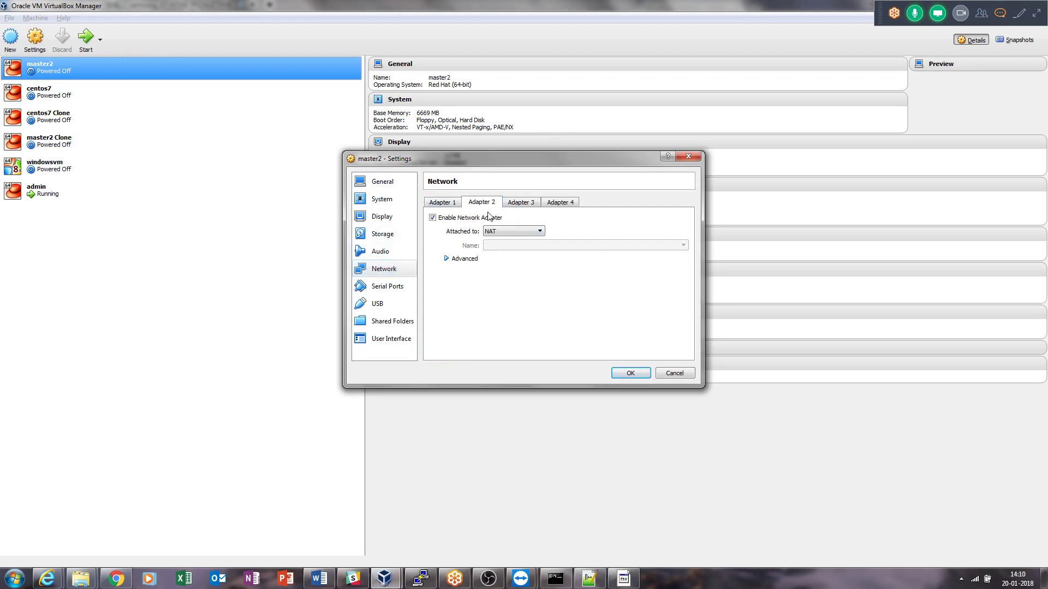
pyautogui.click(500, 231)
pyautogui.click(523, 269)
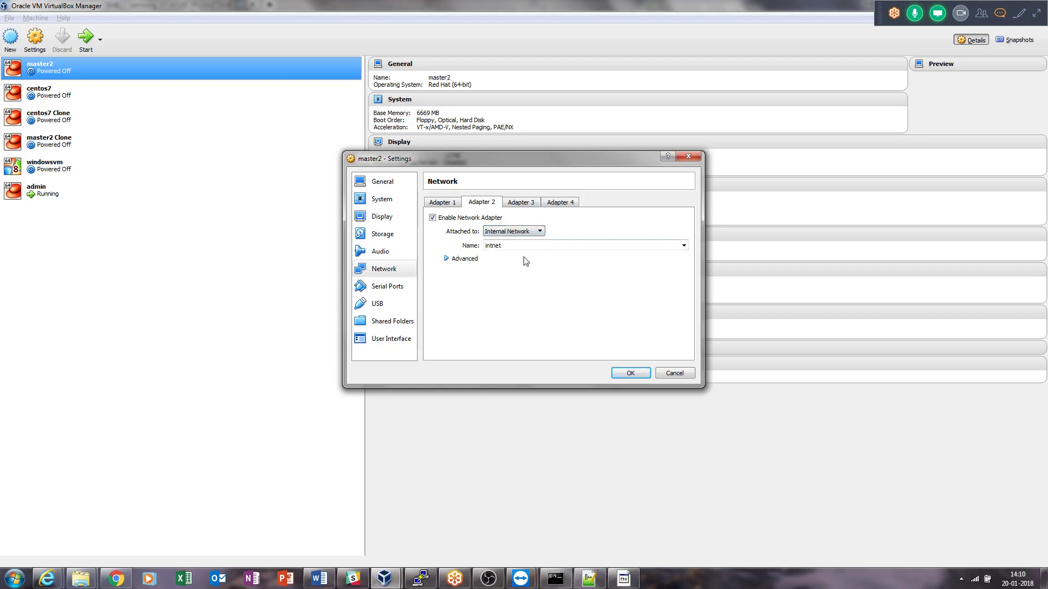
pyautogui.click(523, 233)
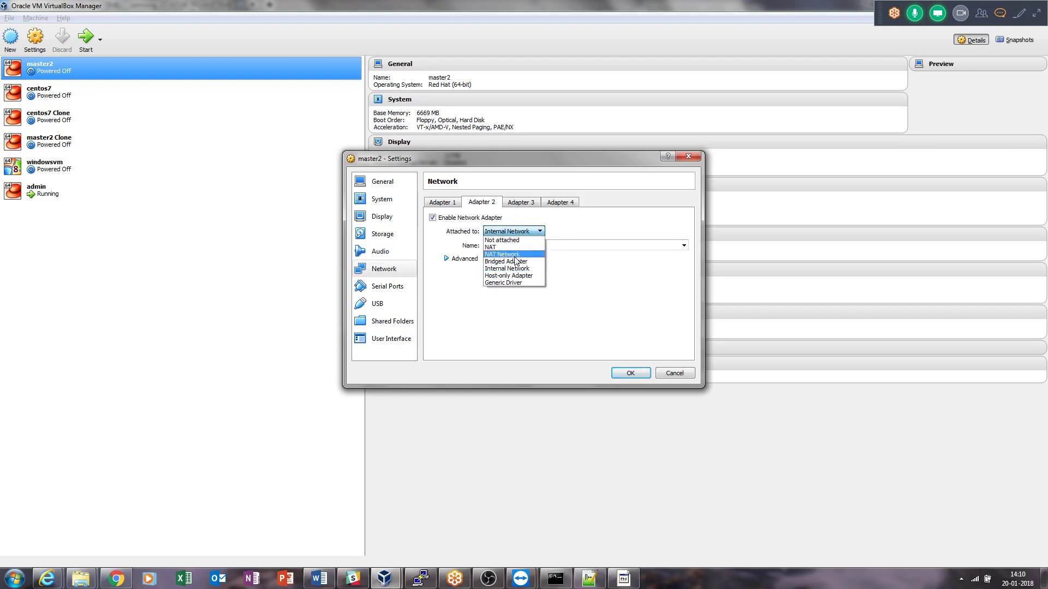
pyautogui.click(518, 261)
pyautogui.click(529, 247)
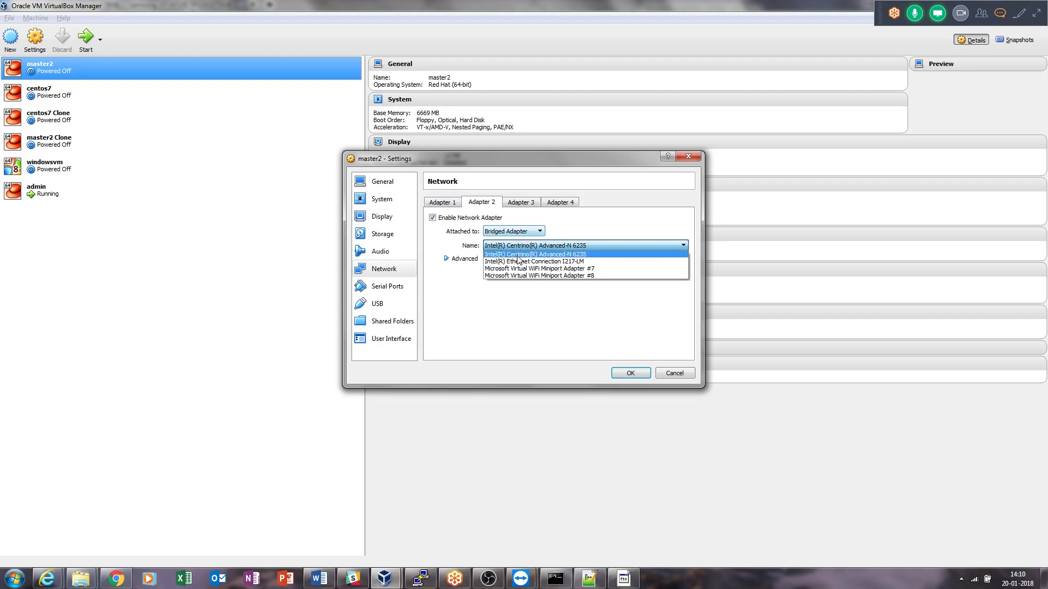
# Try NAT and then Host-only Adapter on Adapter 2, then cancel without saving.
pyautogui.click(553, 221)
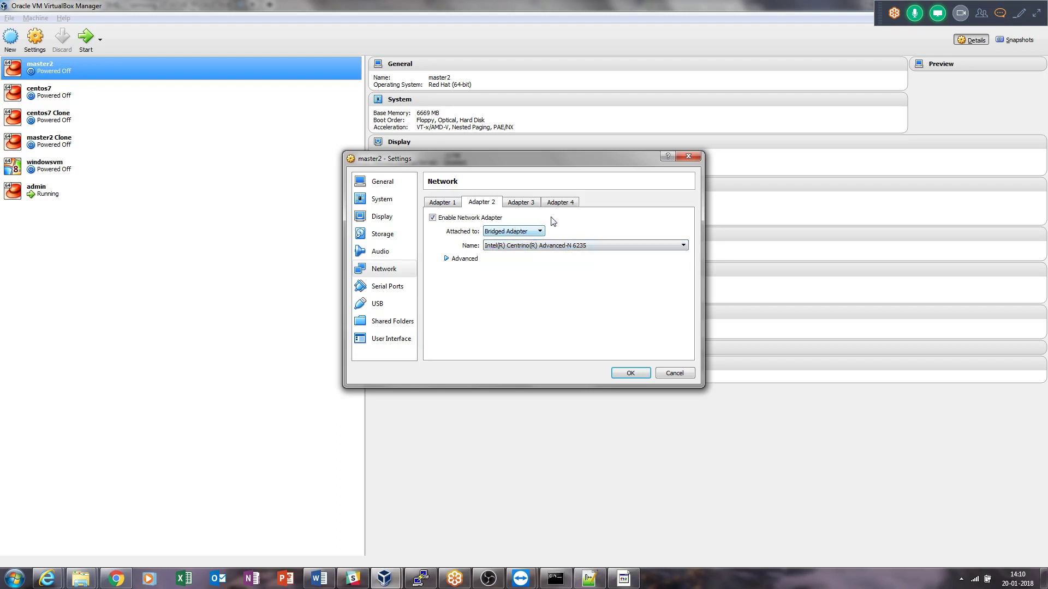
pyautogui.click(529, 233)
pyautogui.click(527, 251)
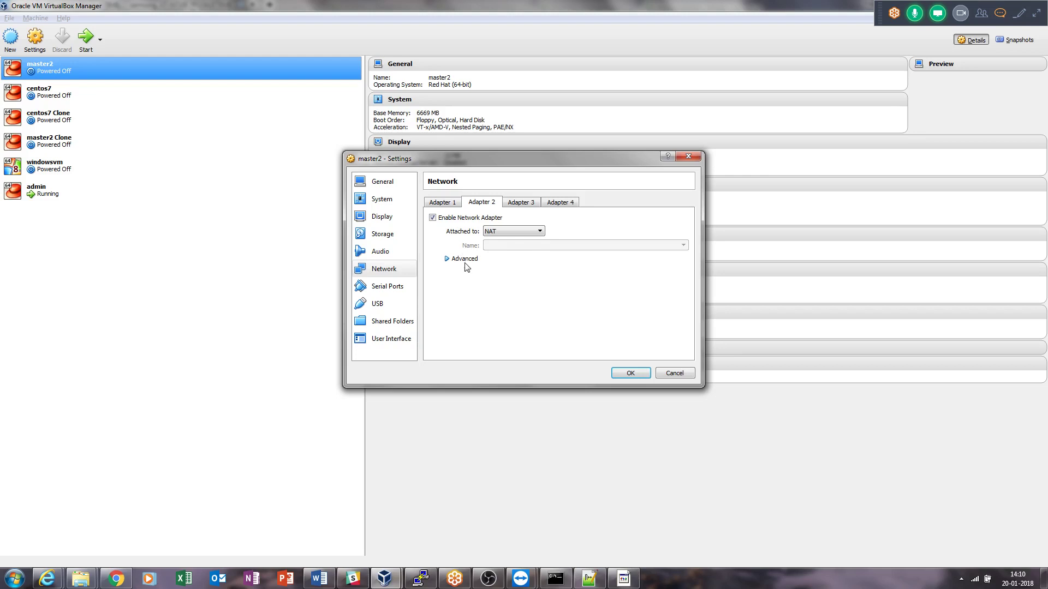
pyautogui.click(465, 260)
pyautogui.click(528, 231)
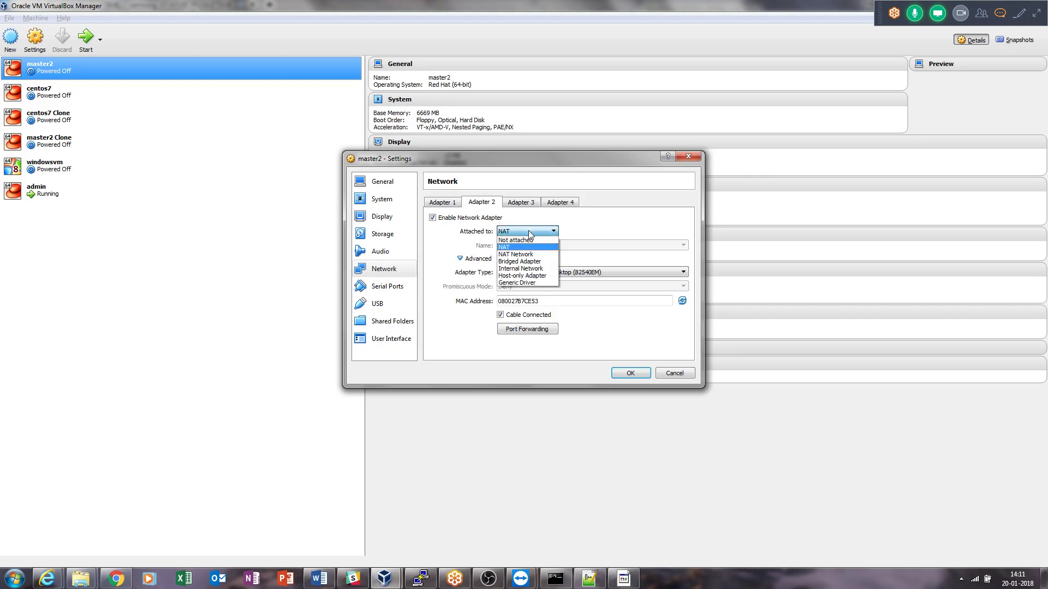
pyautogui.click(524, 276)
pyautogui.click(562, 246)
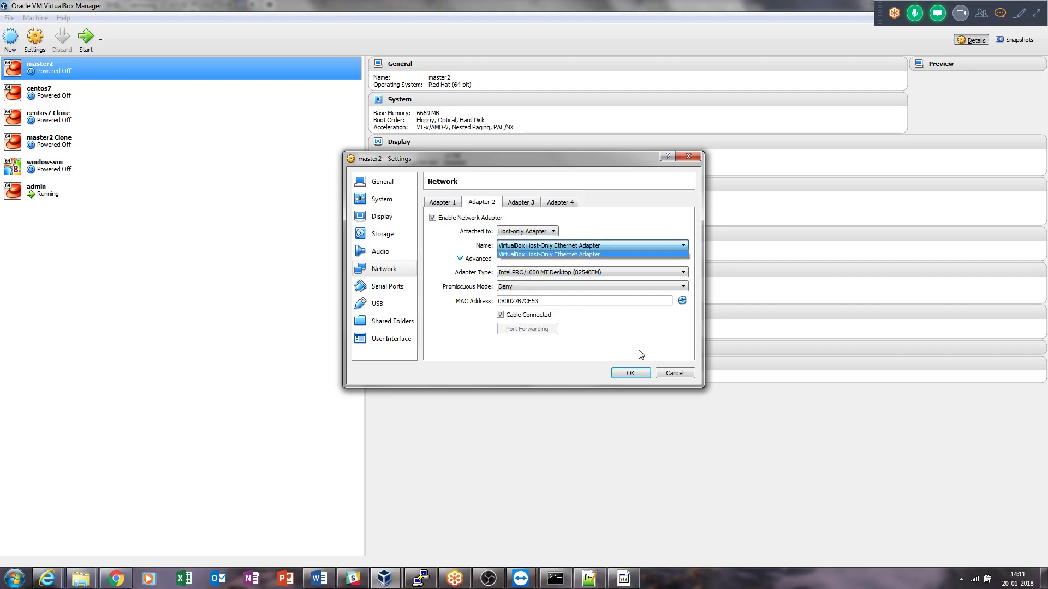
pyautogui.click(674, 373)
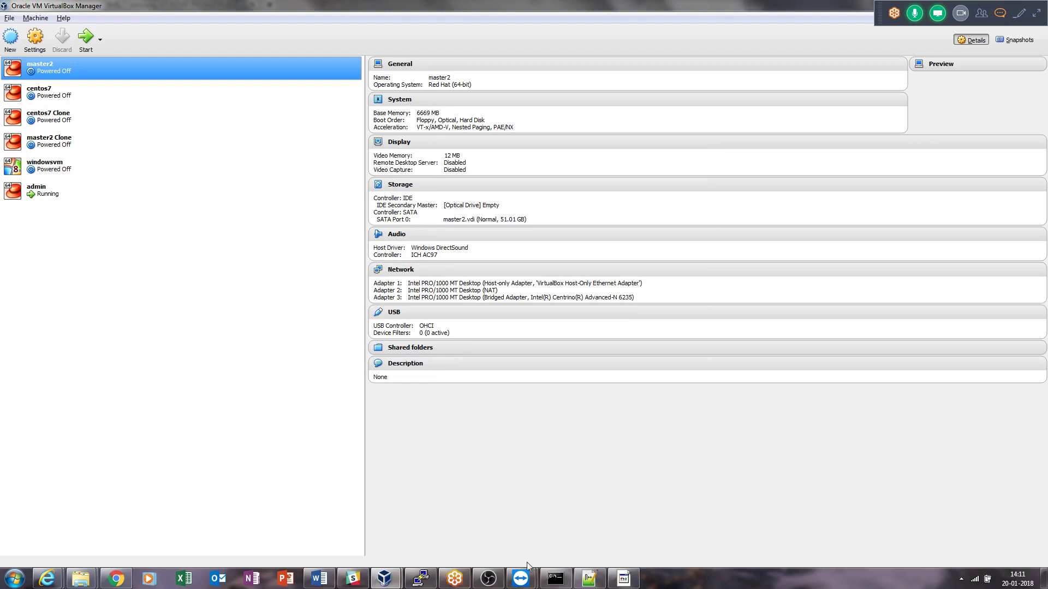
# Show the Command Prompt's ipconfig output, with the VirtualBox Host-Only Network at 192.168.56.1.
pyautogui.click(556, 578)
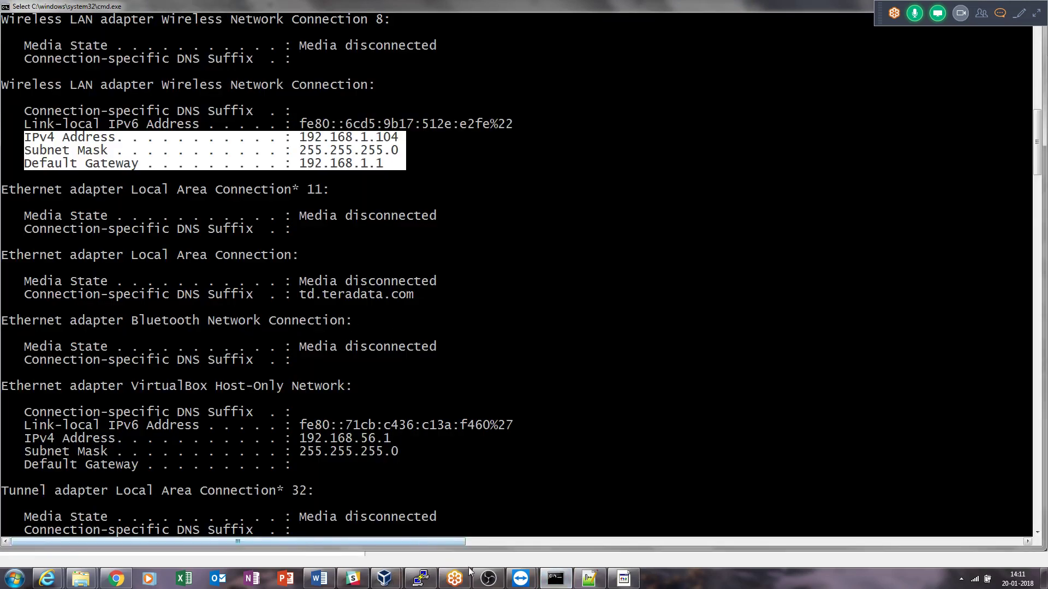
pyautogui.click(489, 576)
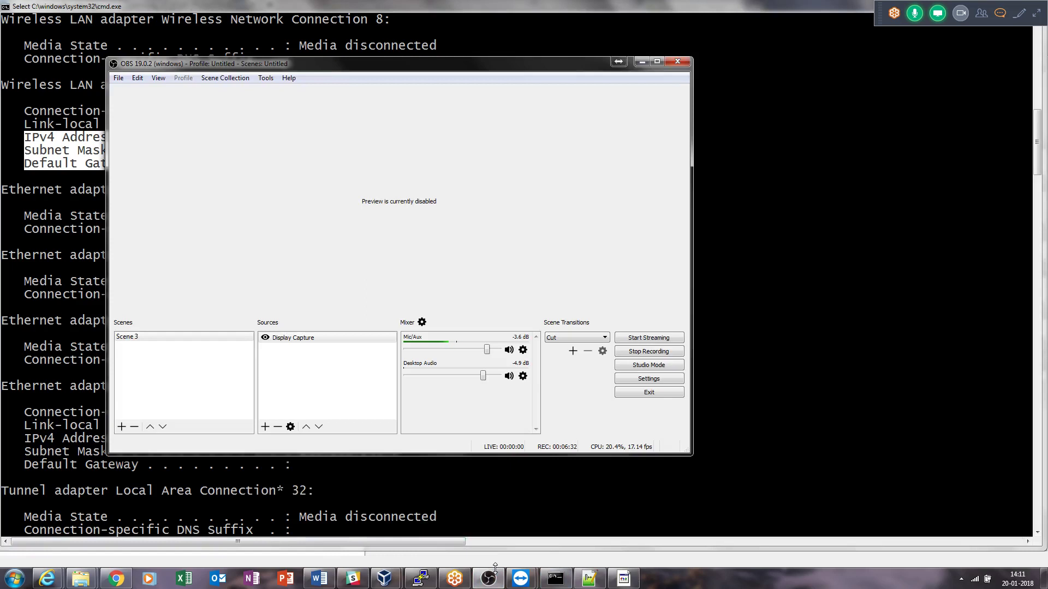
pyautogui.click(642, 62)
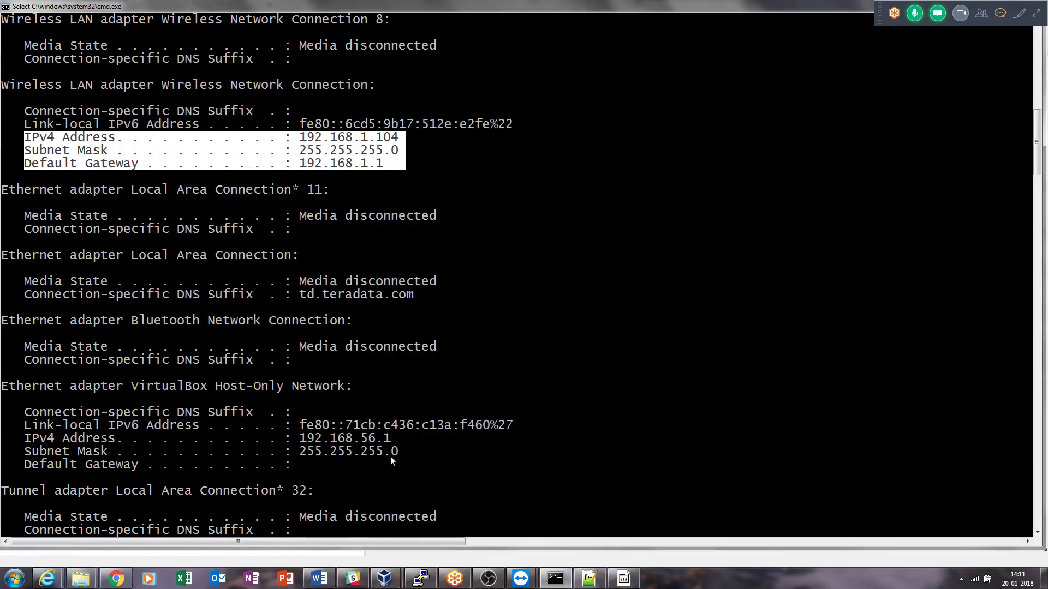
# Highlight the VirtualBox Host-Only Network block: 192.168.56.1, mask 255.255.255.0, no gateway.
pyautogui.moveTo(13, 389); pyautogui.dragTo(554, 470)
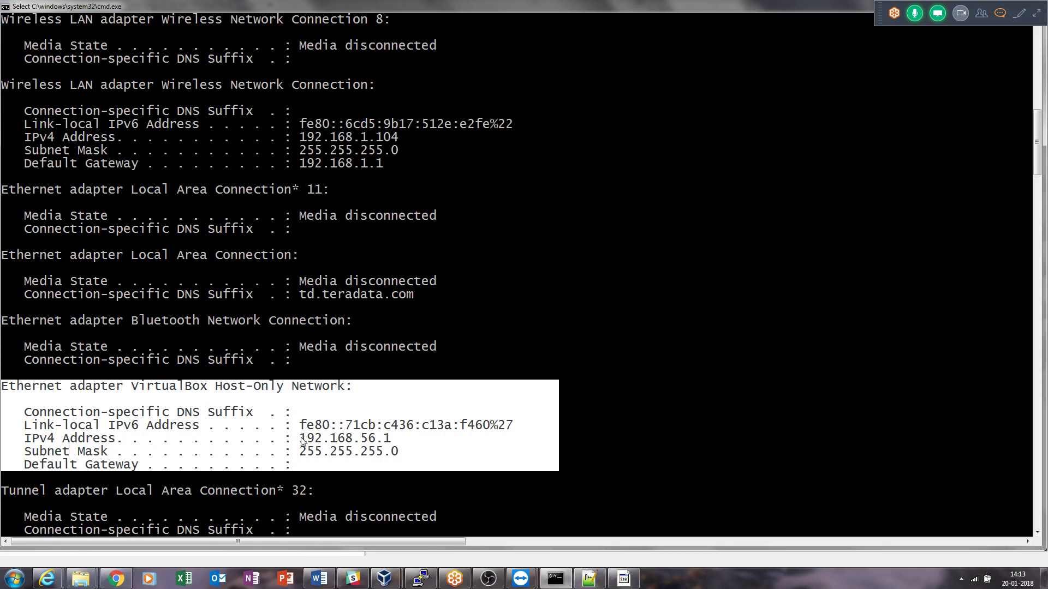
# Highlight the host-only IPv4 address 192.168.56.1 and then the whole adapter block.
pyautogui.click(393, 441)
pyautogui.moveTo(393, 441); pyautogui.dragTo(300, 441)
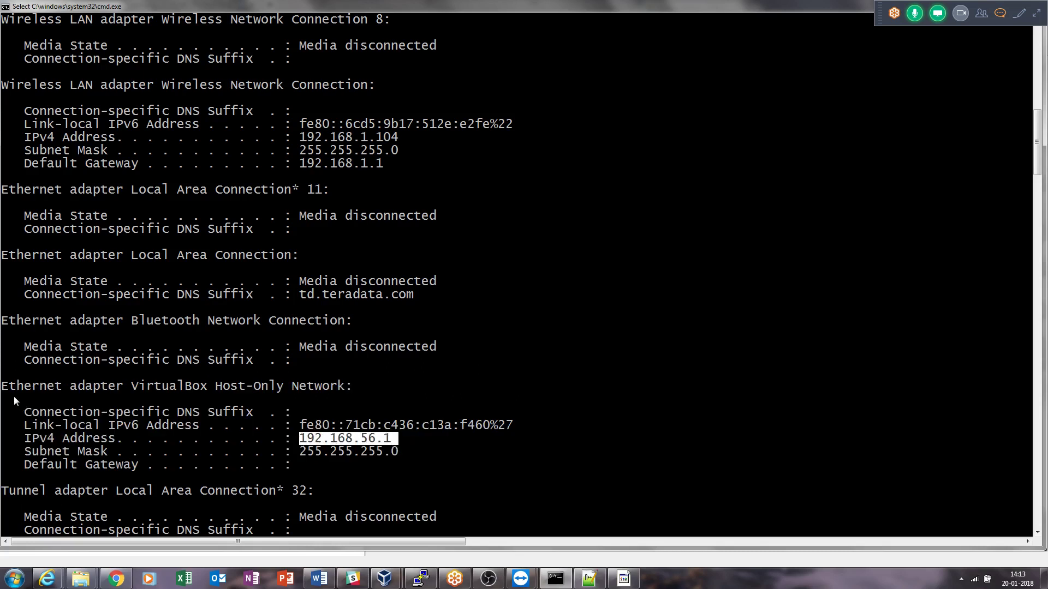
pyautogui.moveTo(4, 386); pyautogui.dragTo(510, 464)
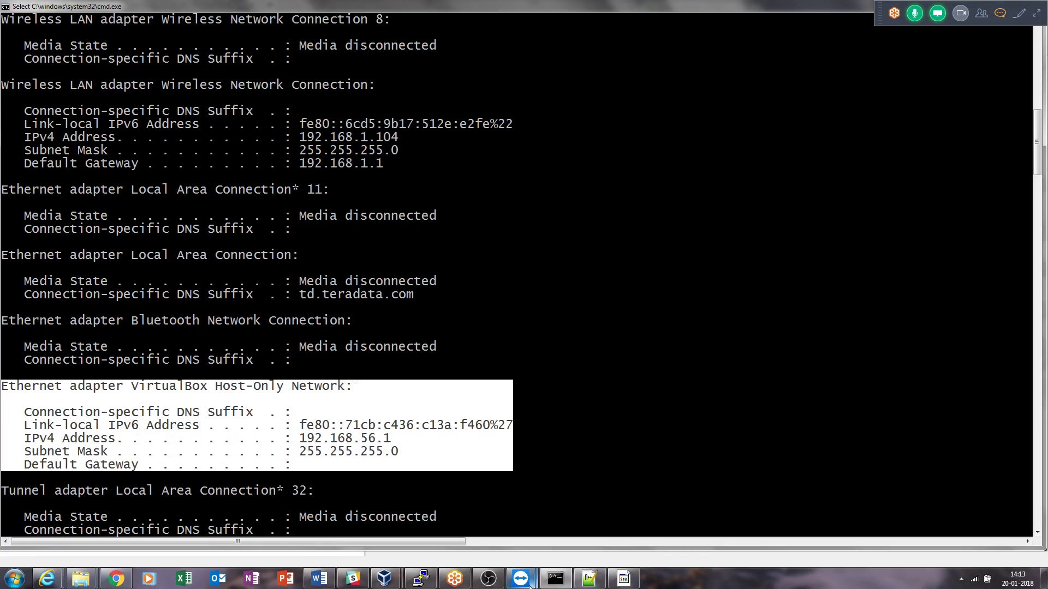
# Switch briefly to the phone sketch, then back to VirtualBox Manager.
pyautogui.moveTo(521, 578)
pyautogui.click(558, 523)
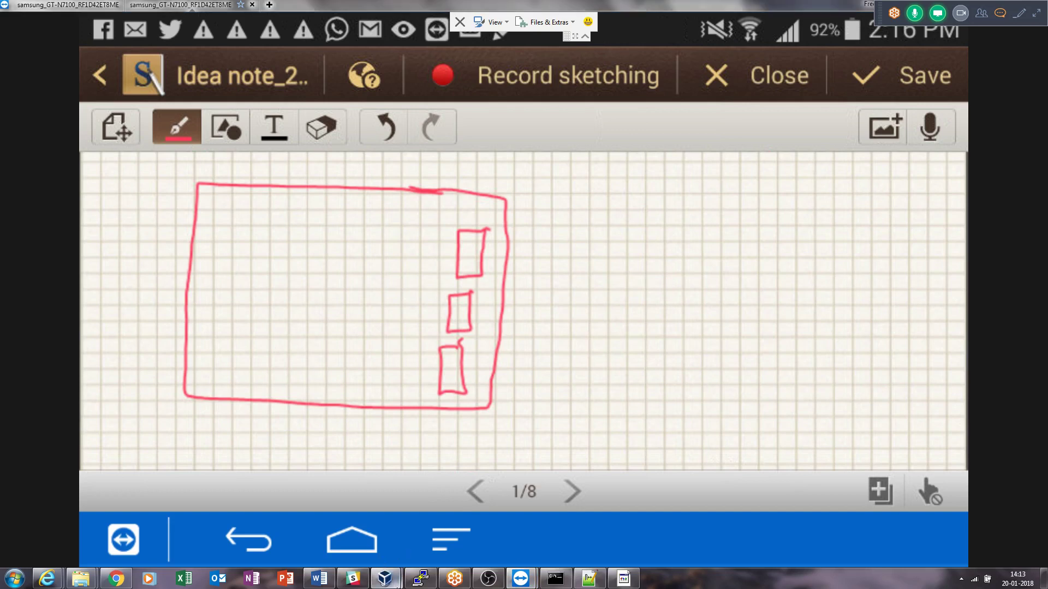
pyautogui.moveTo(384, 579)
pyautogui.click(360, 513)
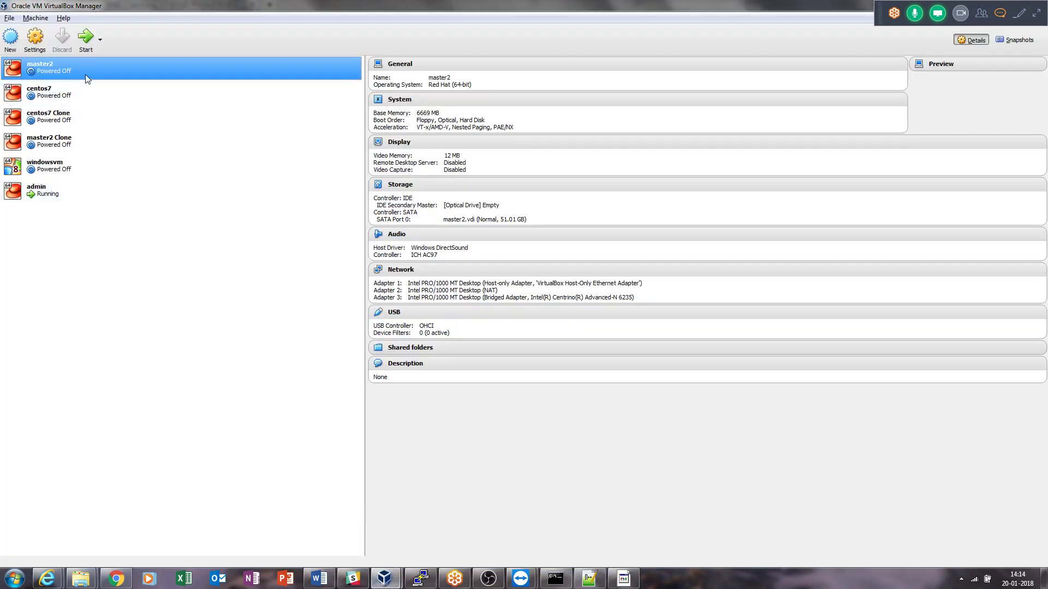
# Open master2's Adapter 3 network settings and keep it attached as Bridged Adapter.
pyautogui.click(35, 37)
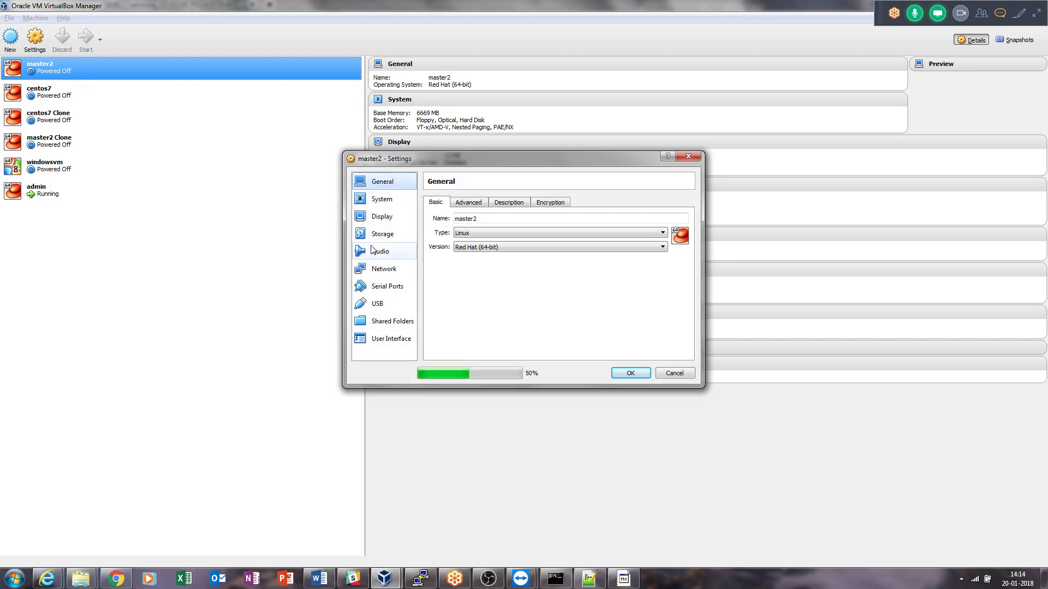
pyautogui.click(383, 268)
pyautogui.click(538, 232)
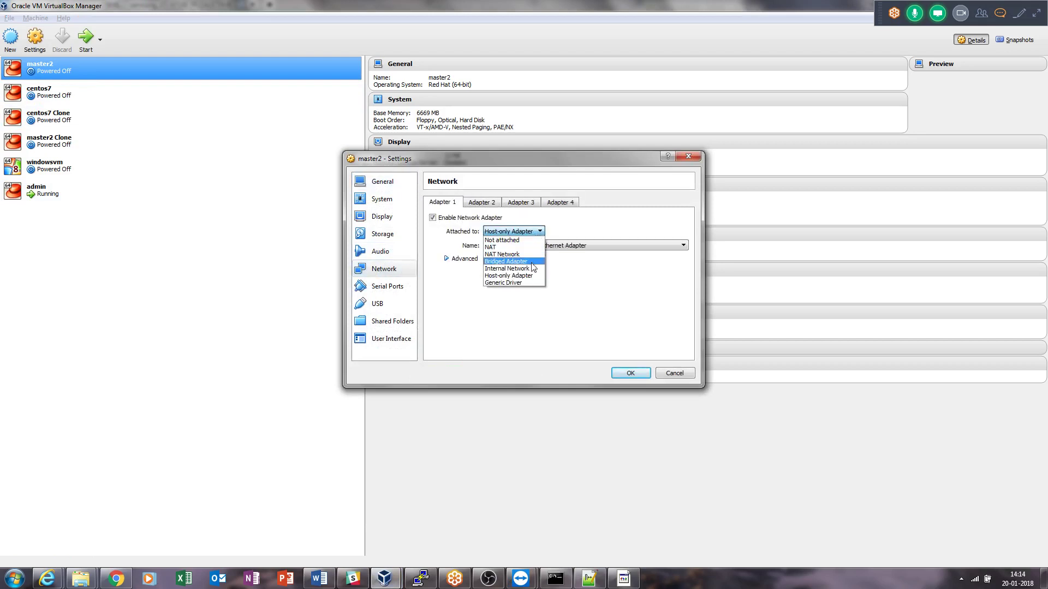
pyautogui.click(521, 203)
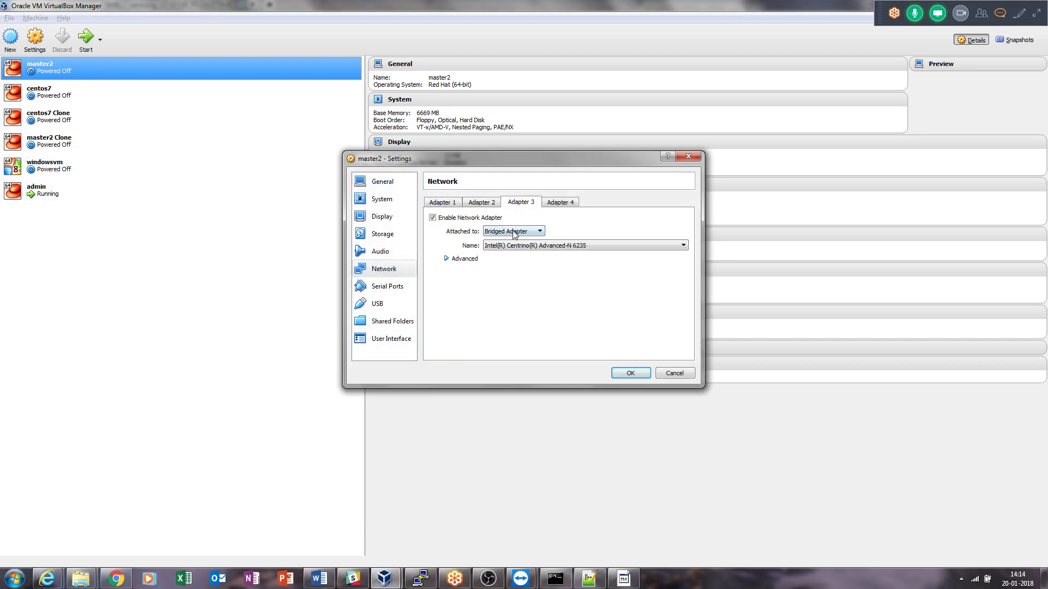
pyautogui.click(514, 232)
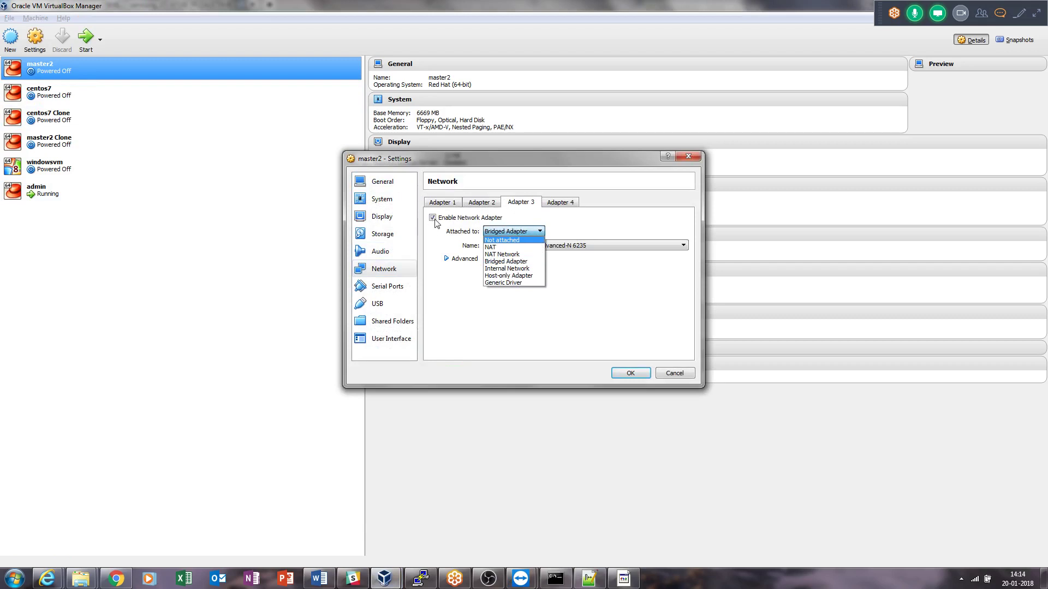
pyautogui.click(516, 262)
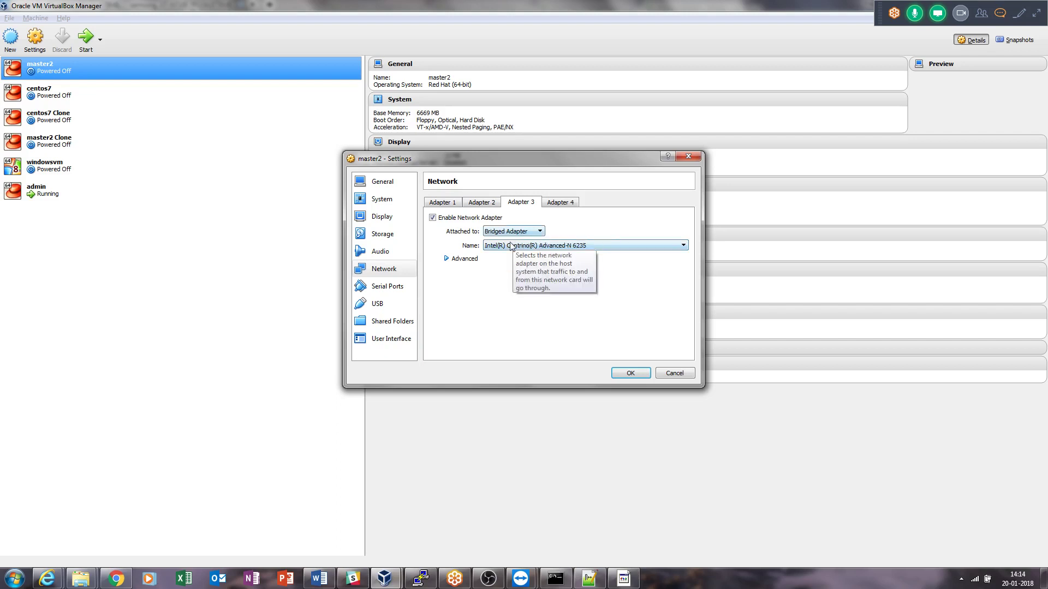
# Switch Adapter 3's bridged interface from the Centrino card to Intel(R) Ethernet Connection I217-LM.
pyautogui.click(513, 245)
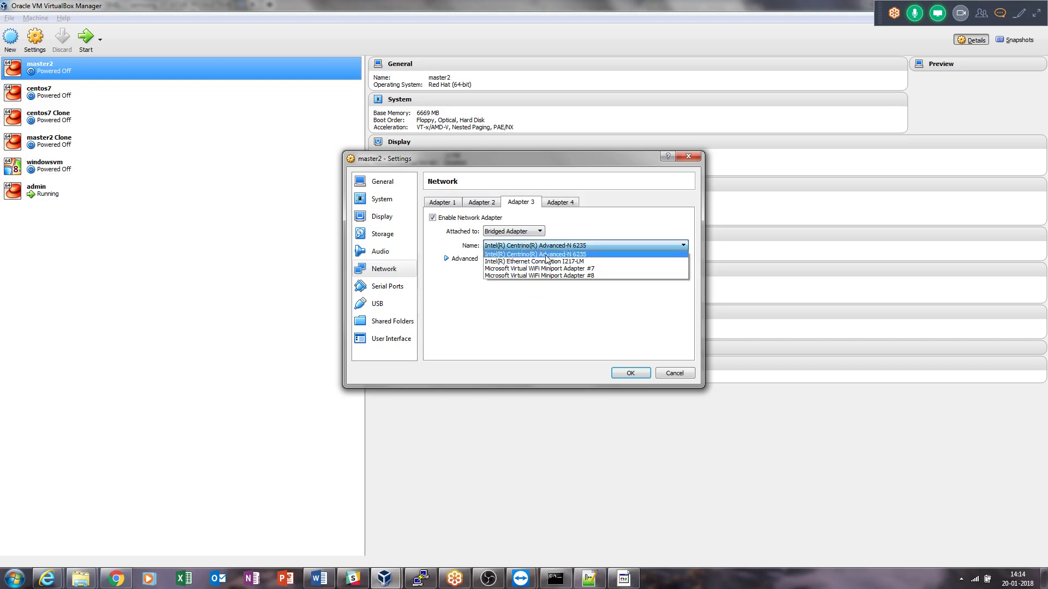
pyautogui.click(546, 255)
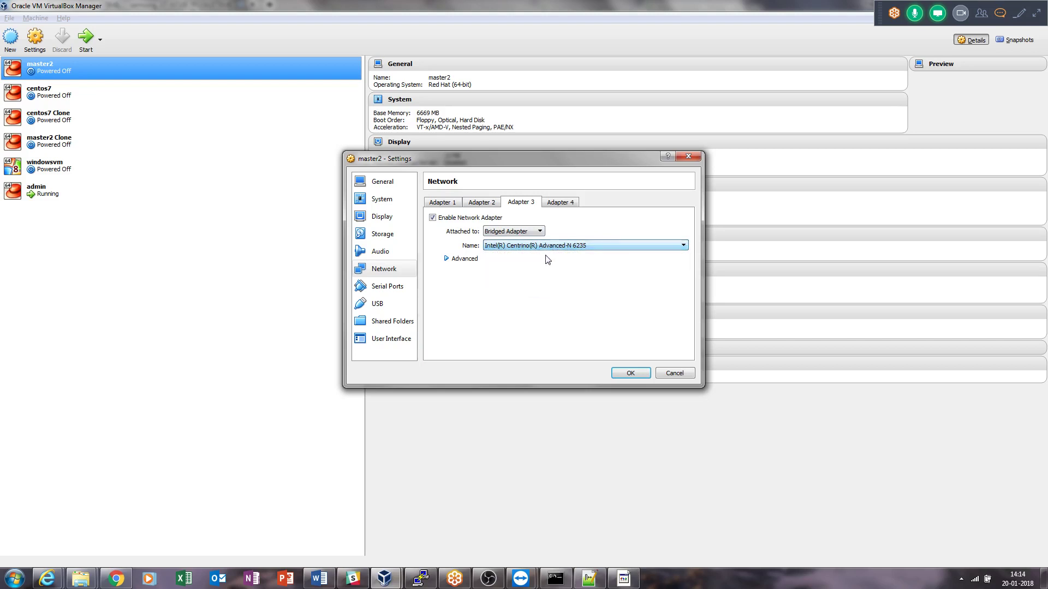
pyautogui.click(550, 246)
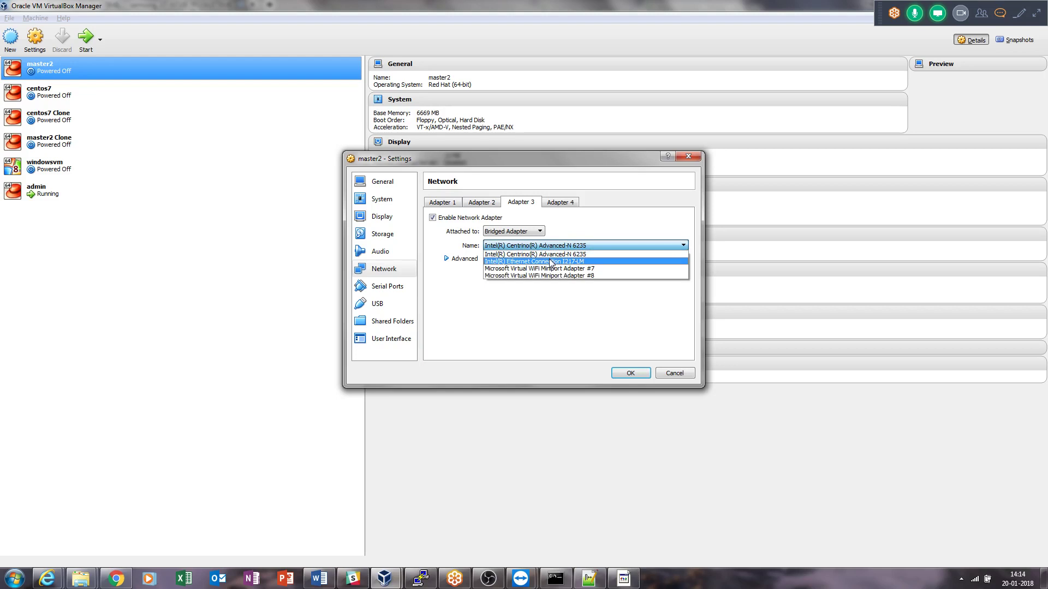
pyautogui.click(551, 262)
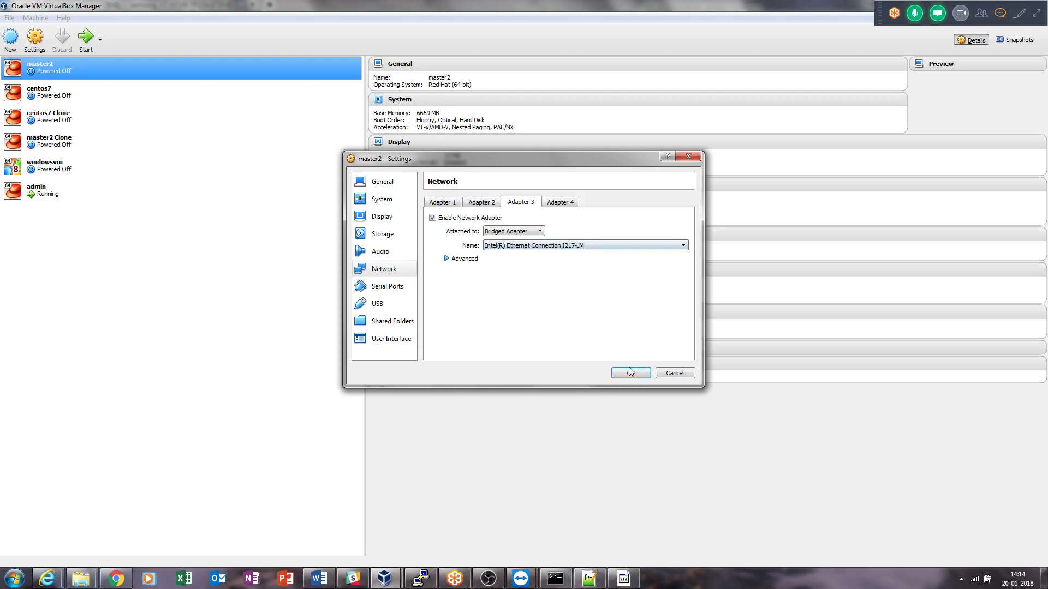
# Cancel master2's adapter changes and bring up the phone's network sketch in TeamViewer.
pyautogui.click(667, 376)
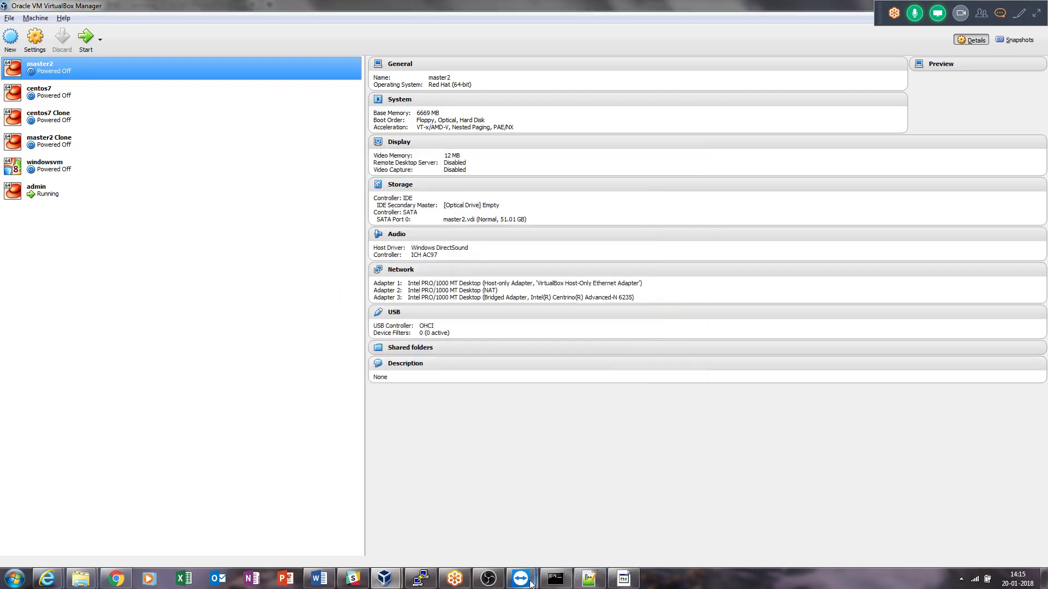
pyautogui.moveTo(520, 579)
pyautogui.click(562, 523)
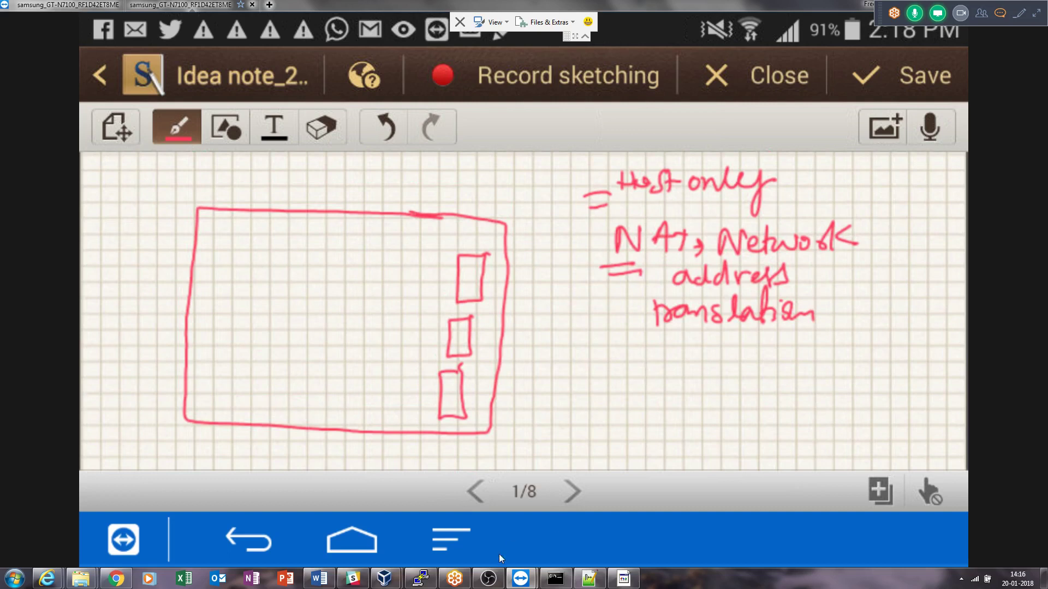
# Show the ipconfig output for the VirtualBox Host-Only Network at 192.168.56.1, mask 255.255.255.0.
pyautogui.click(555, 579)
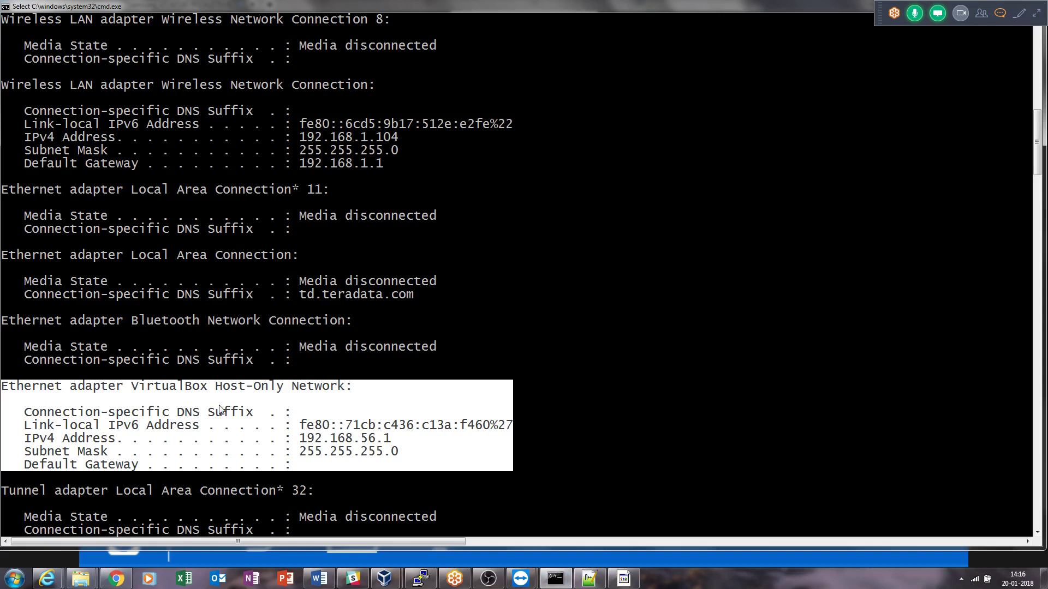
# Switch from Command Prompt back to the S Note sketch with Alt+Tab.
pyautogui.hotkey('alt', 'Tab')
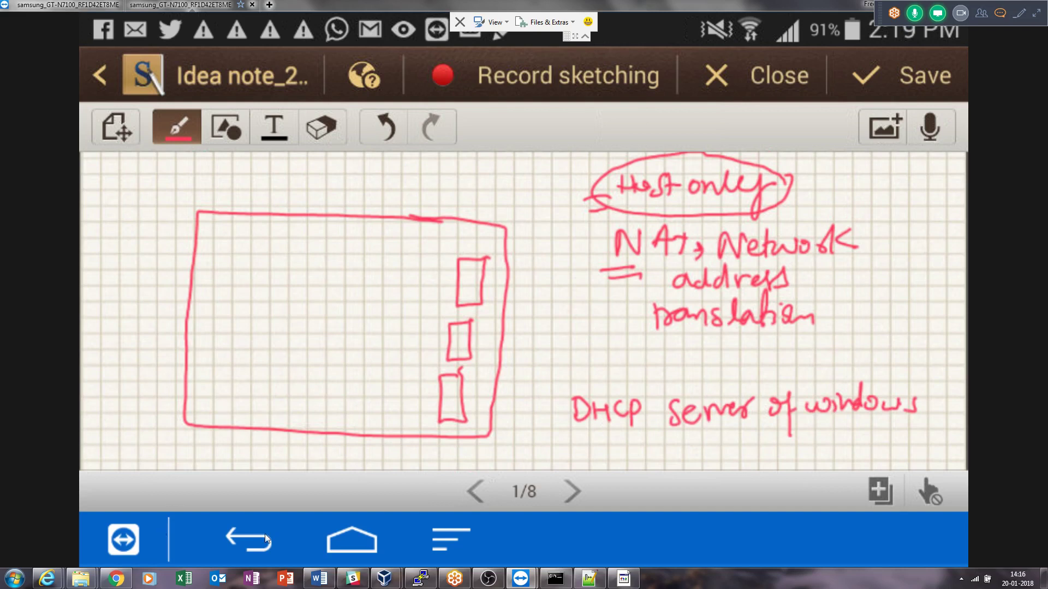
# Return to the Oracle VM VirtualBox Manager window showing master2's details via its taskbar preview.
pyautogui.moveTo(394, 585)
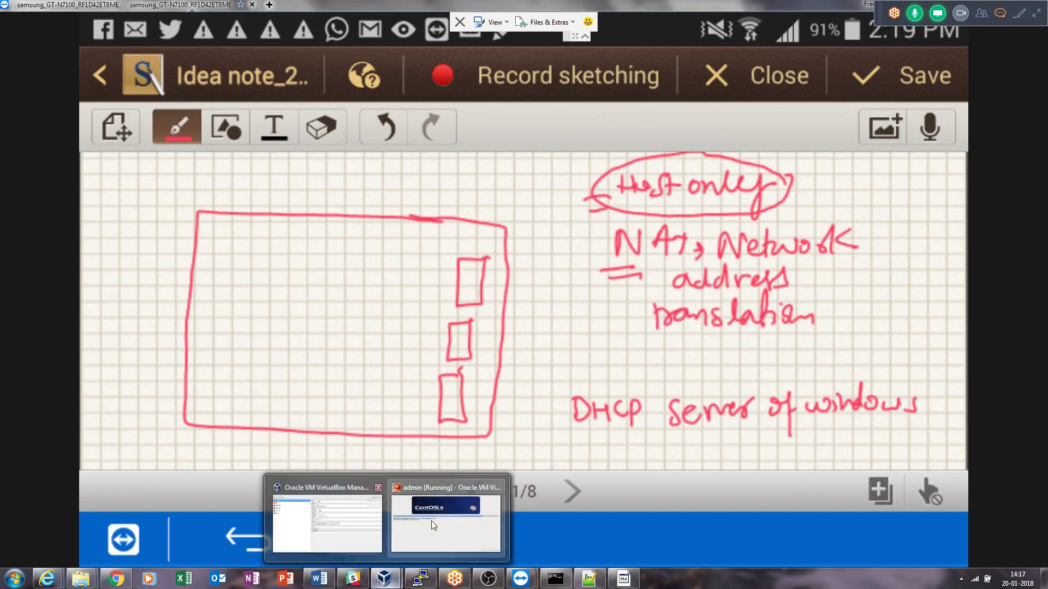
pyautogui.click(352, 527)
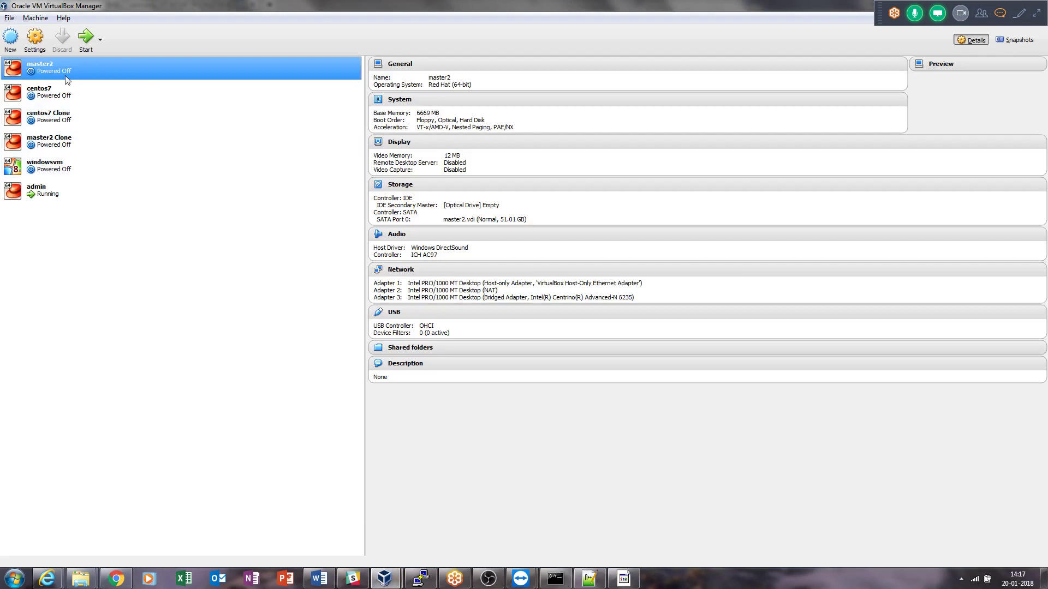
# Confirm the Network Operations Manager shows nothing running, then open File > Preferences.
pyautogui.click(10, 18)
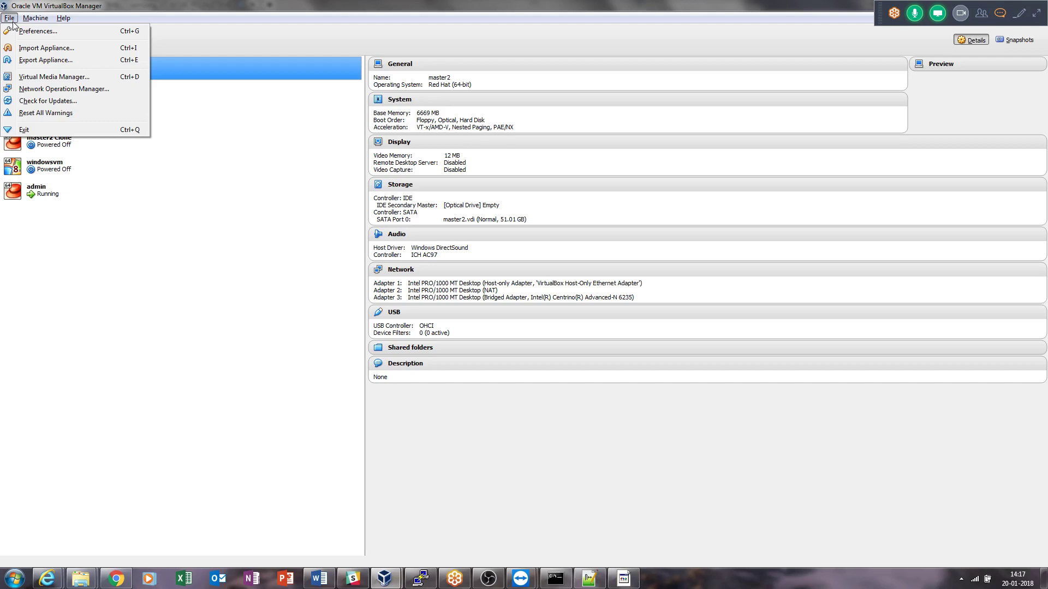
pyautogui.click(123, 257)
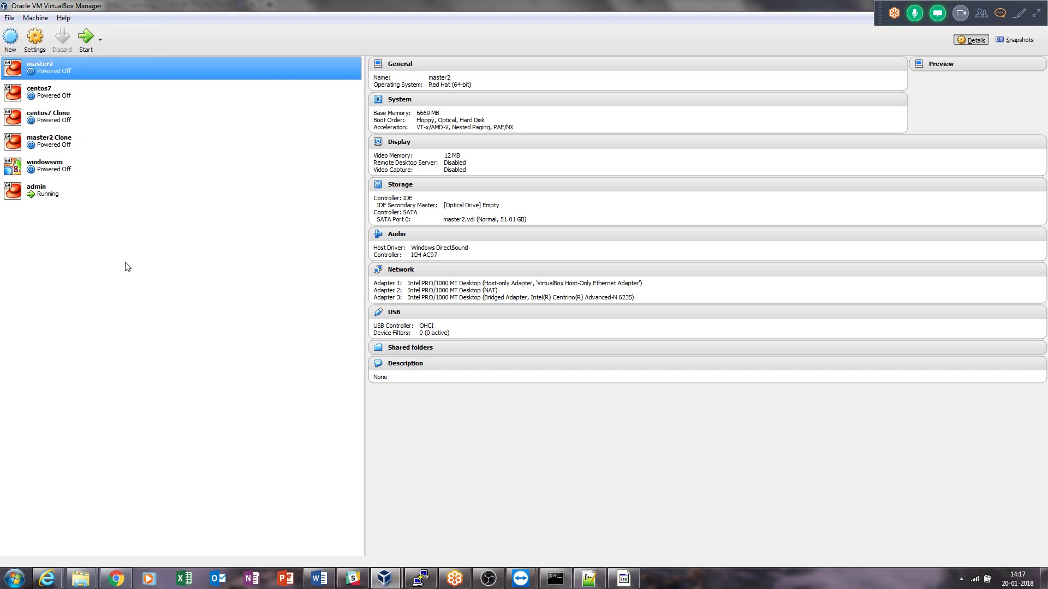
pyautogui.click(13, 20)
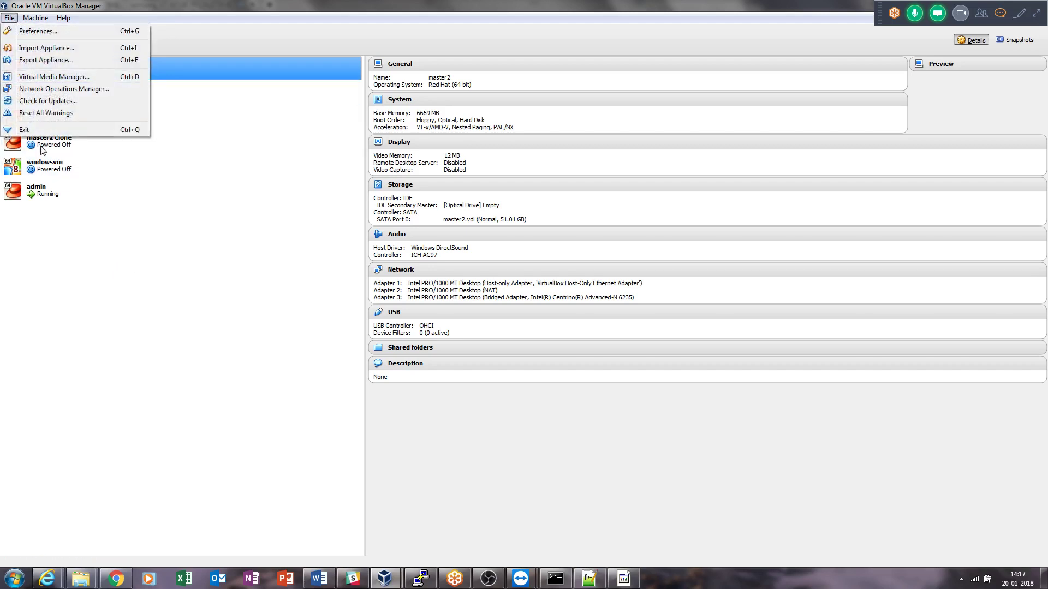
pyautogui.click(63, 92)
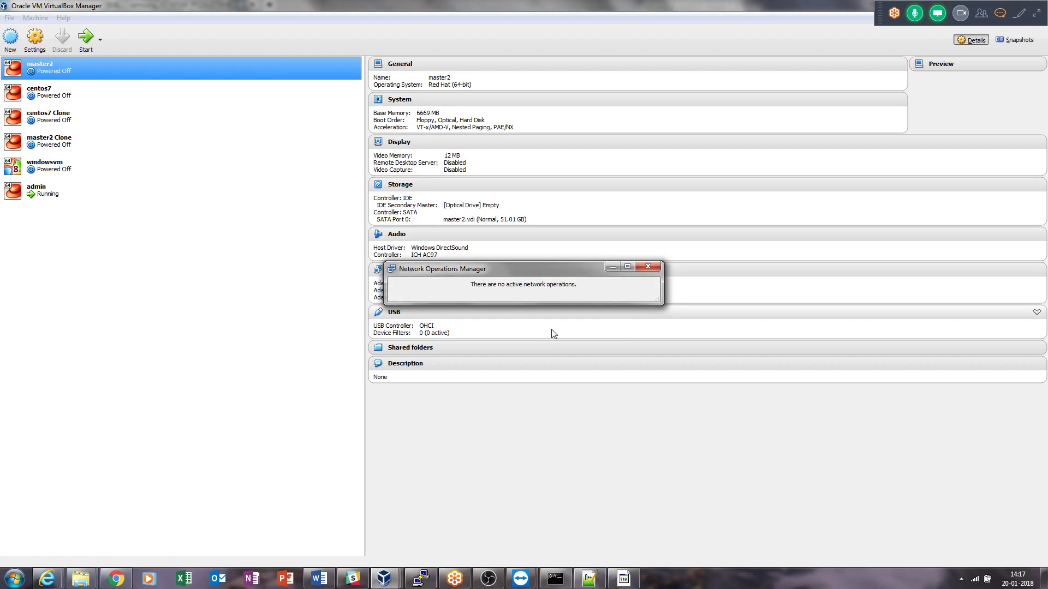
pyautogui.click(647, 267)
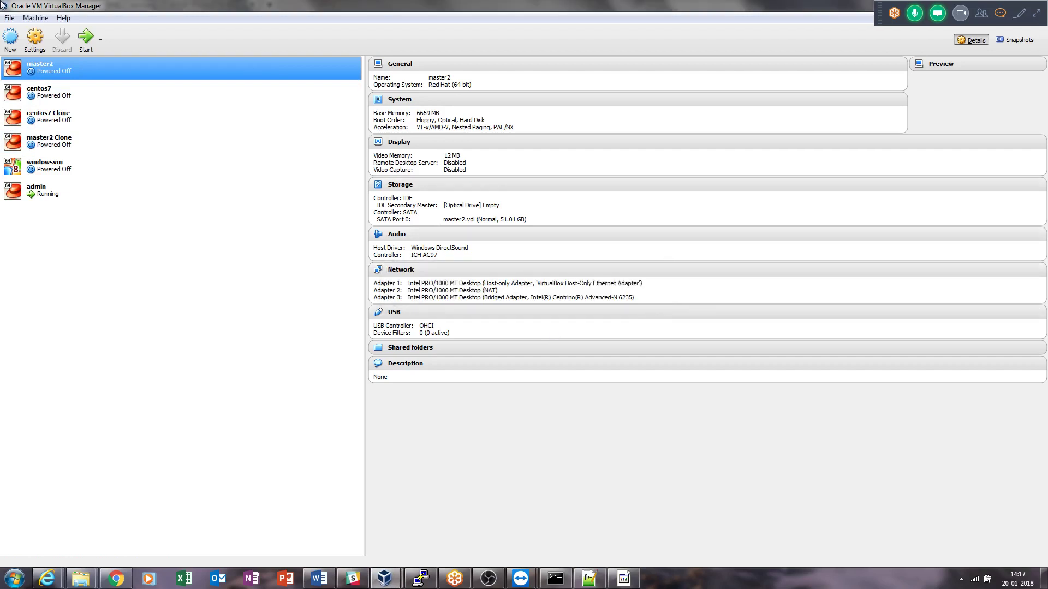
pyautogui.click(9, 18)
pyautogui.click(24, 33)
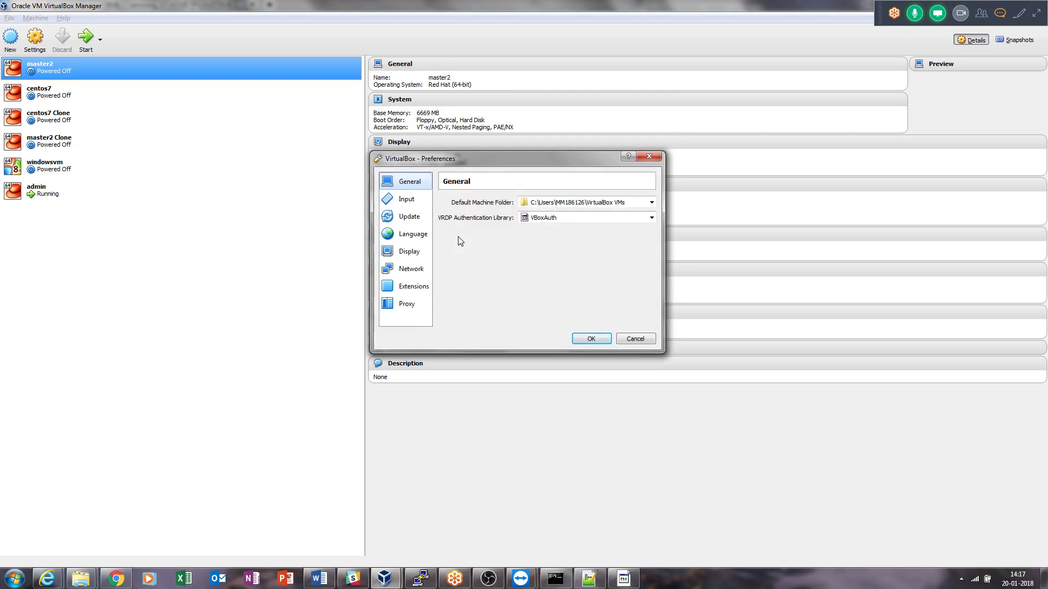
# View the VirtualBox Host-Only Ethernet Adapter and the empty NAT network list, then cancel Preferences.
pyautogui.click(413, 271)
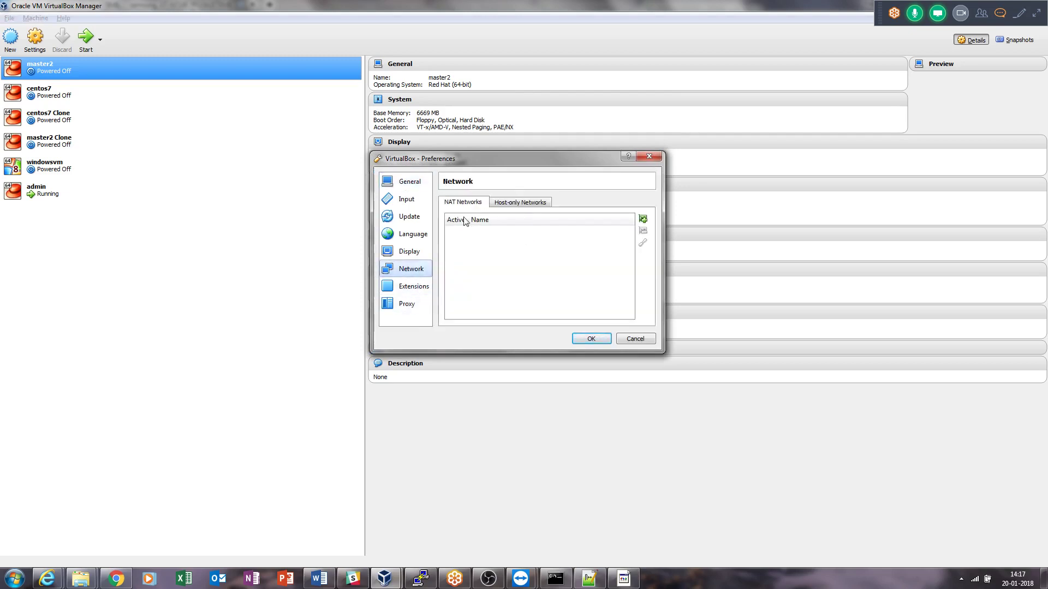
pyautogui.click(520, 203)
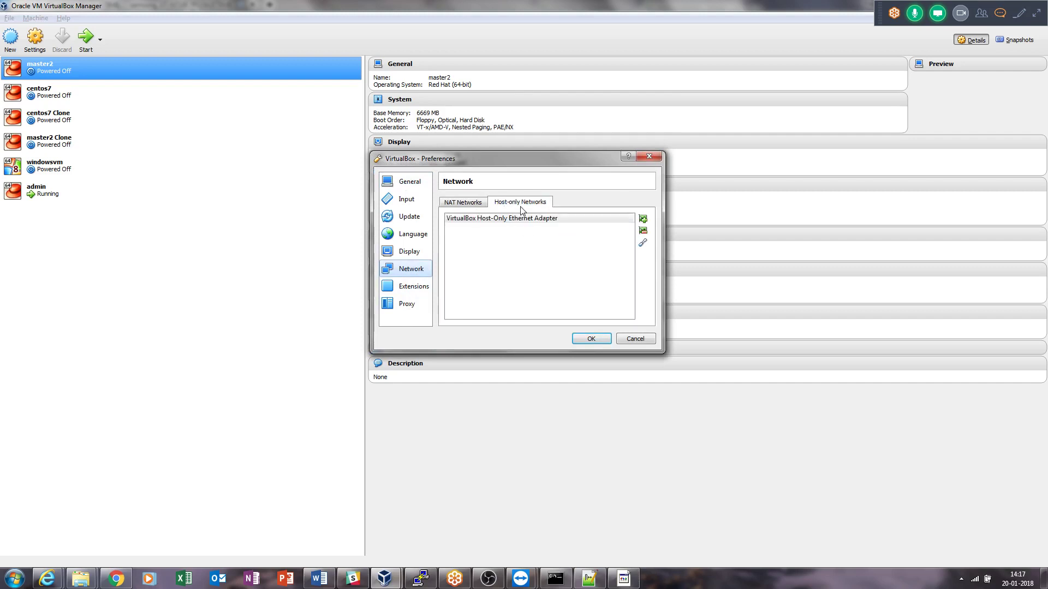
pyautogui.click(521, 224)
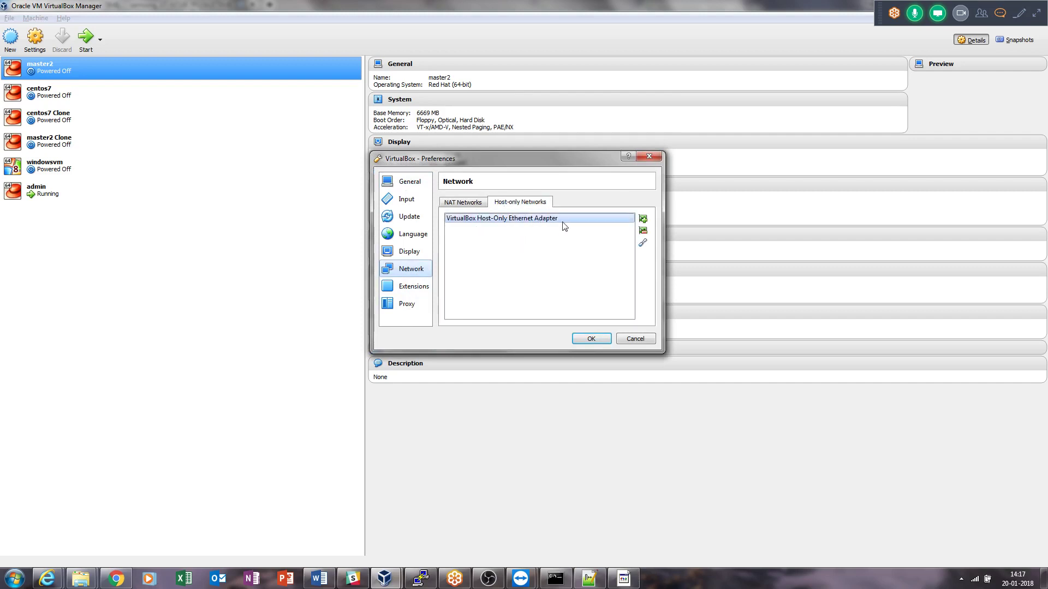
pyautogui.moveTo(581, 225)
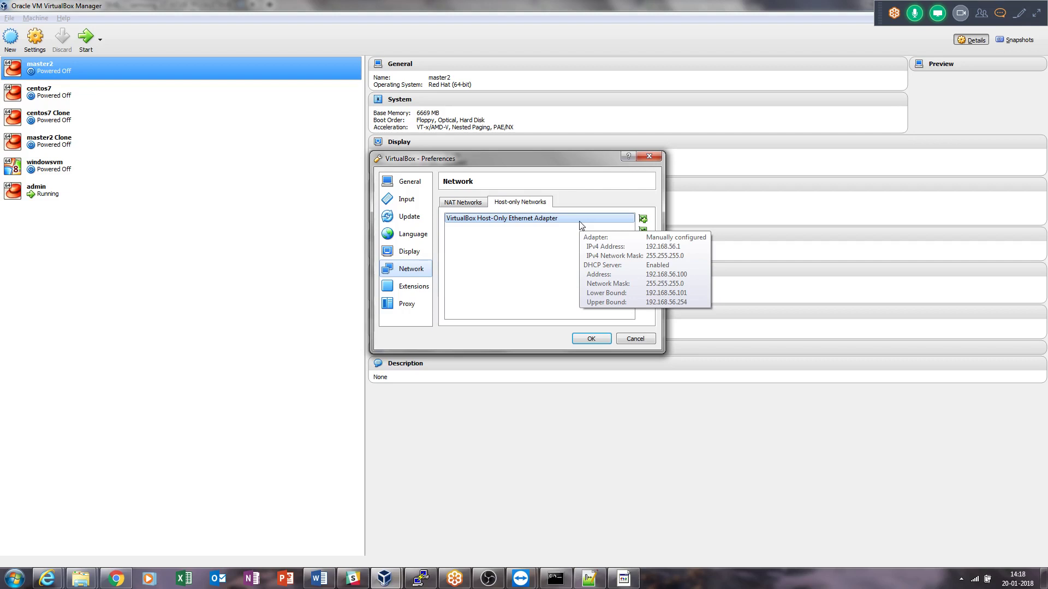
pyautogui.click(478, 204)
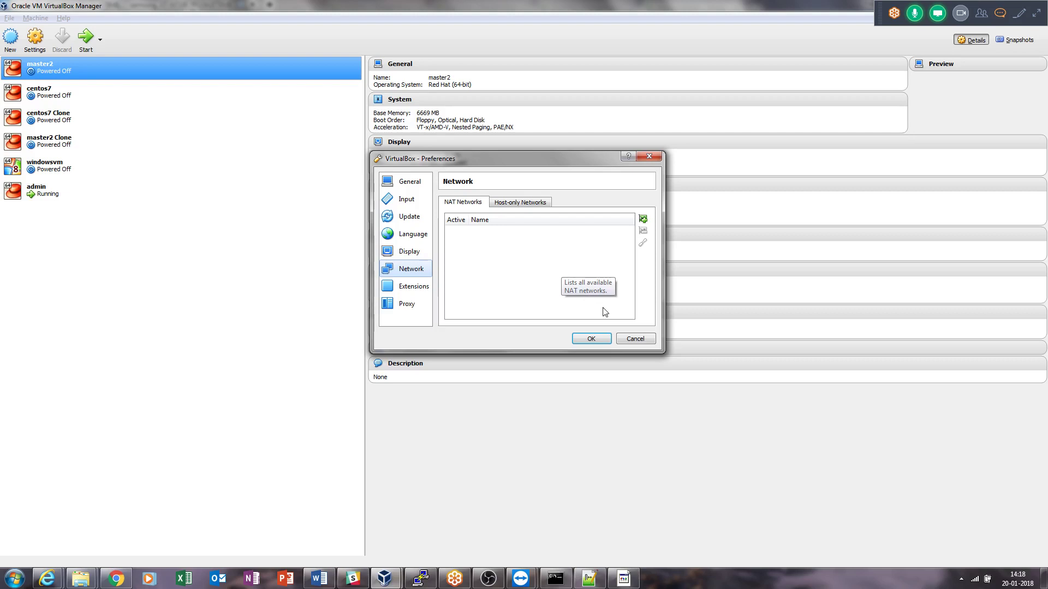
pyautogui.click(627, 338)
# Reopen the global VirtualBox Preferences from the File menu.
pyautogui.click(35, 18)
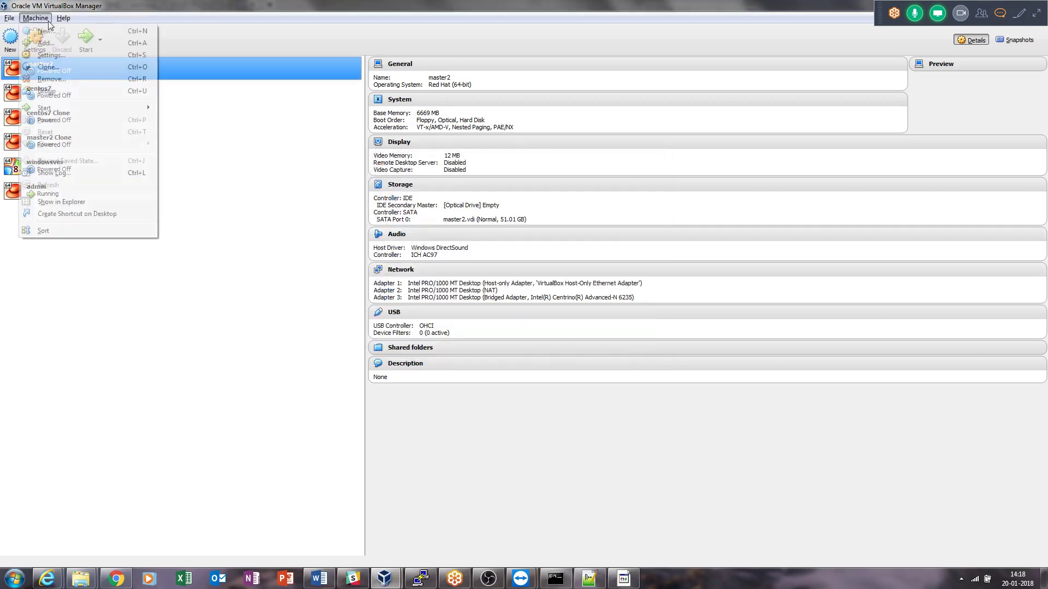
pyautogui.moveTo(11, 20)
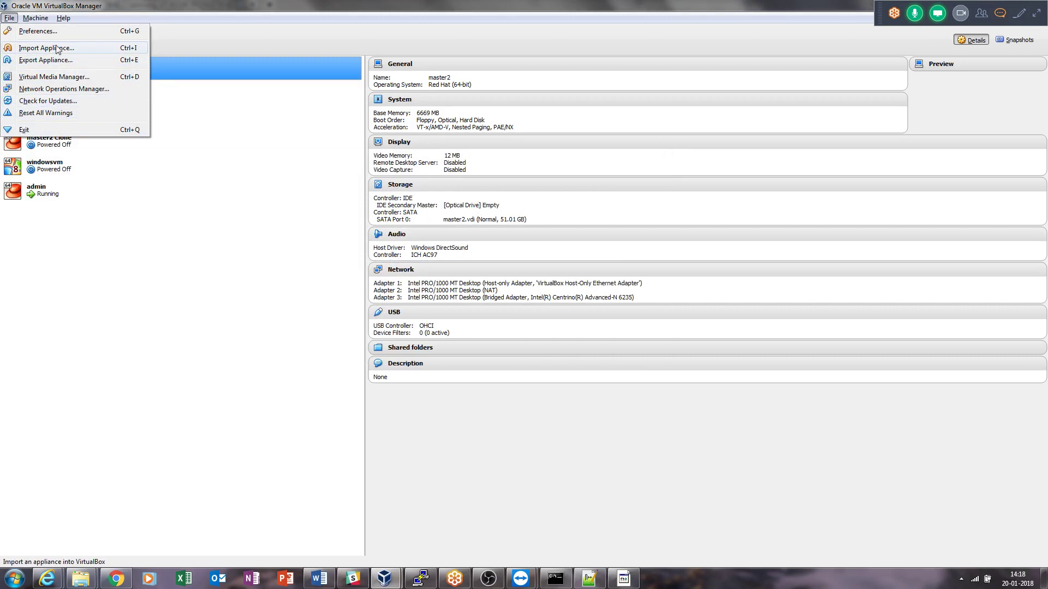
pyautogui.press('Left')
pyautogui.click(64, 18)
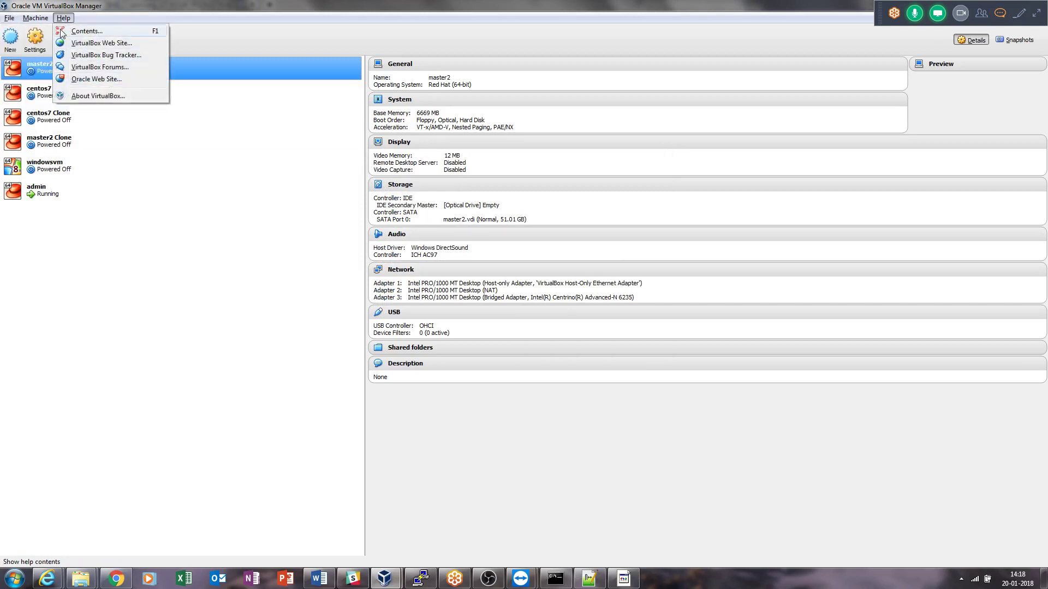
pyautogui.click(37, 19)
pyautogui.click(36, 18)
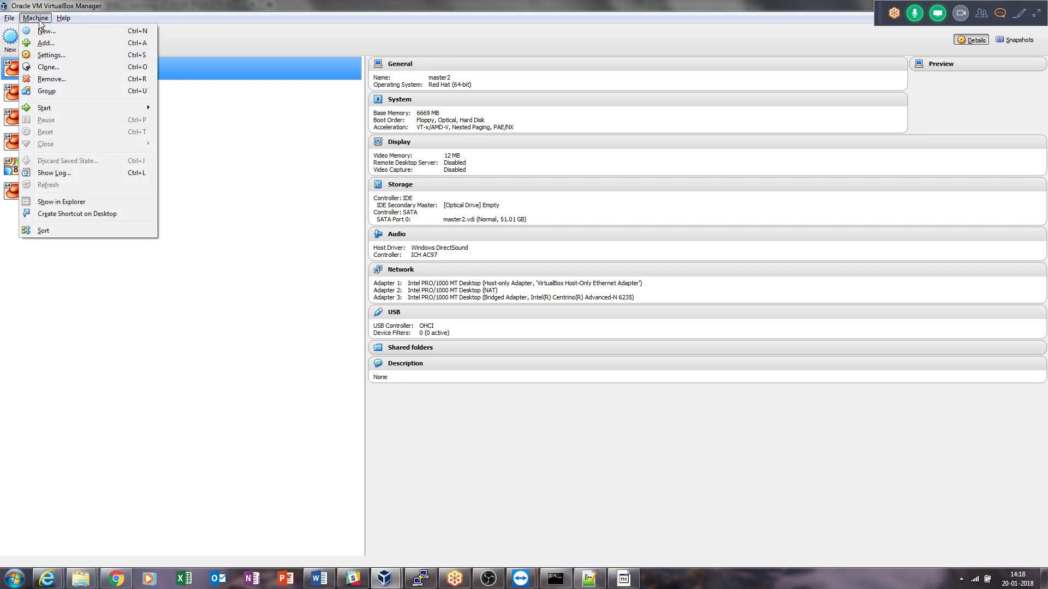
pyautogui.moveTo(12, 20)
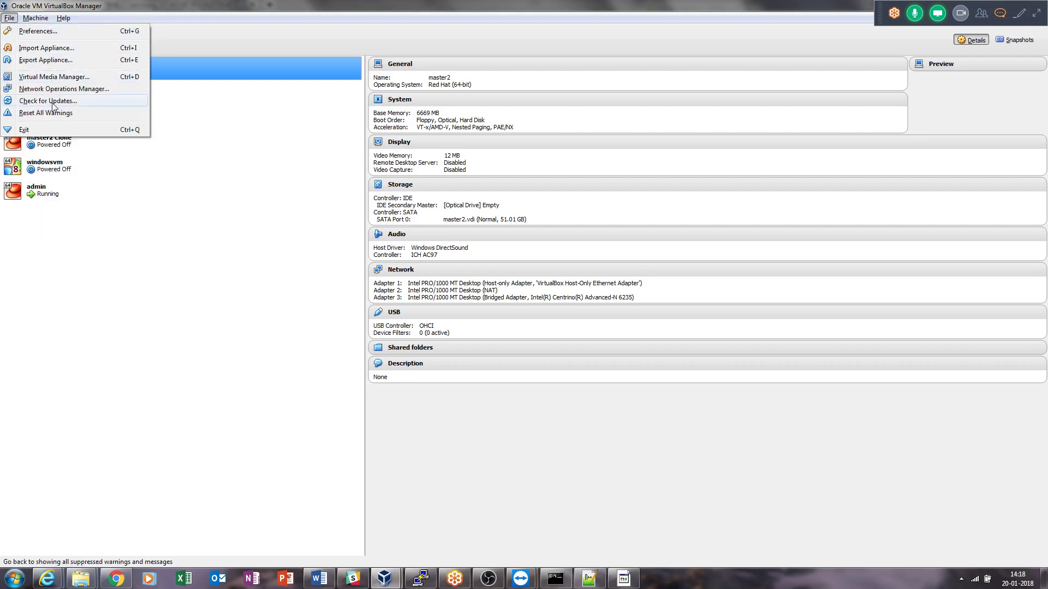
pyautogui.click(50, 31)
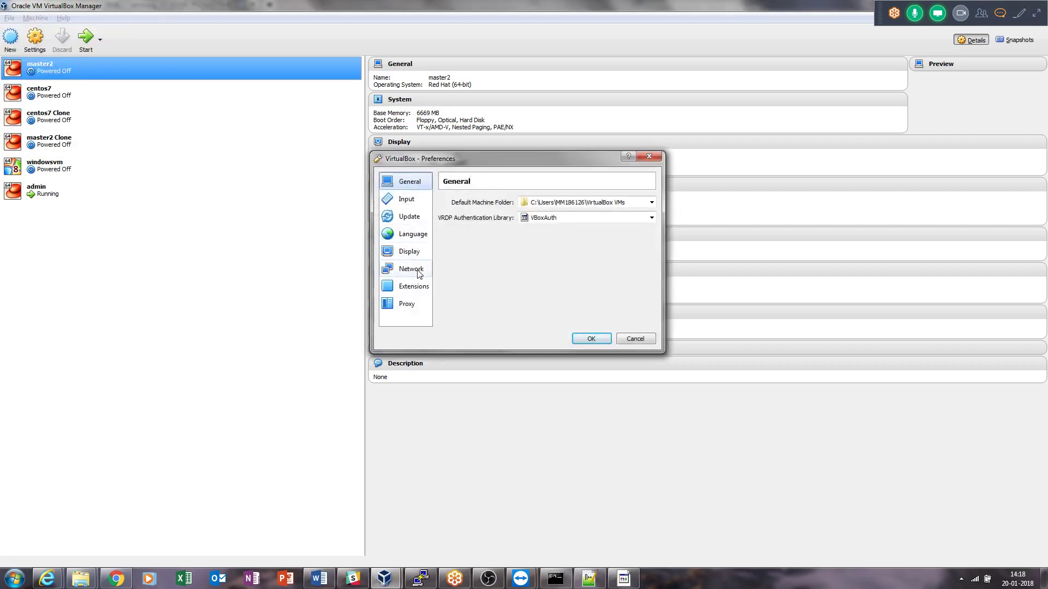
# Open the host-only adapter's details, showing IPv4 192.168.56.1 and mask 255.255.255.0.
pyautogui.click(419, 273)
pyautogui.click(548, 203)
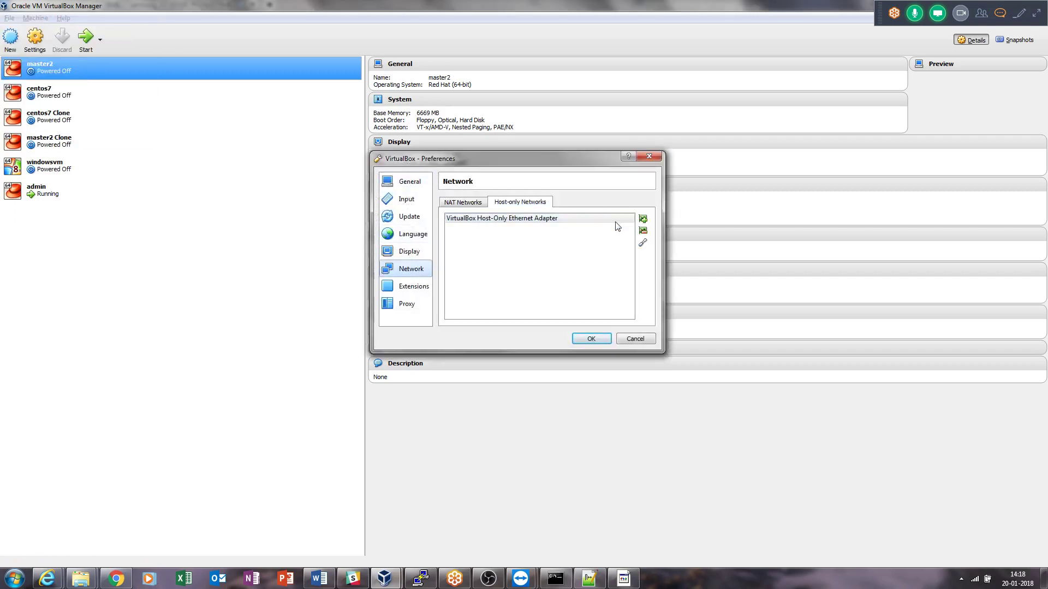
pyautogui.click(643, 244)
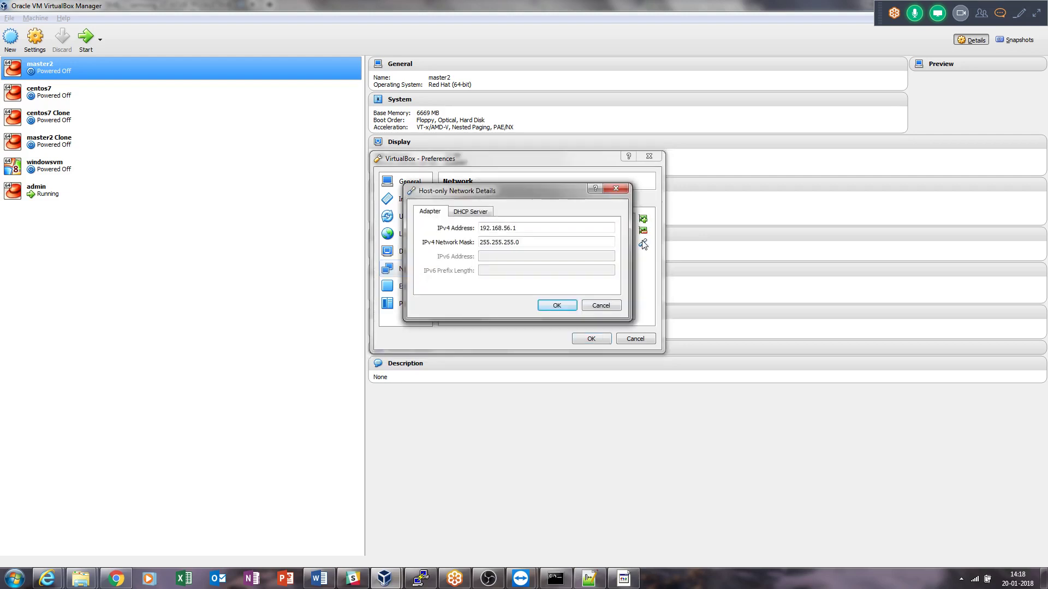
# Review the DHCP server 192.168.56.100 and address bounds 192.168.56.101–192.168.56.254, then show the ipconfig output.
pyautogui.click(471, 211)
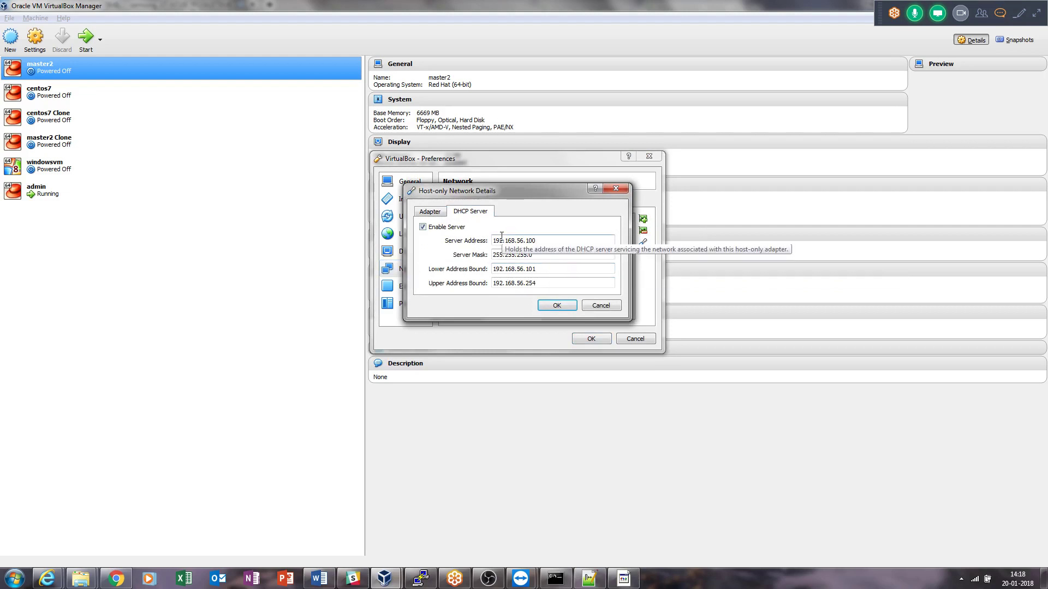
pyautogui.moveTo(545, 240); pyautogui.dragTo(494, 241)
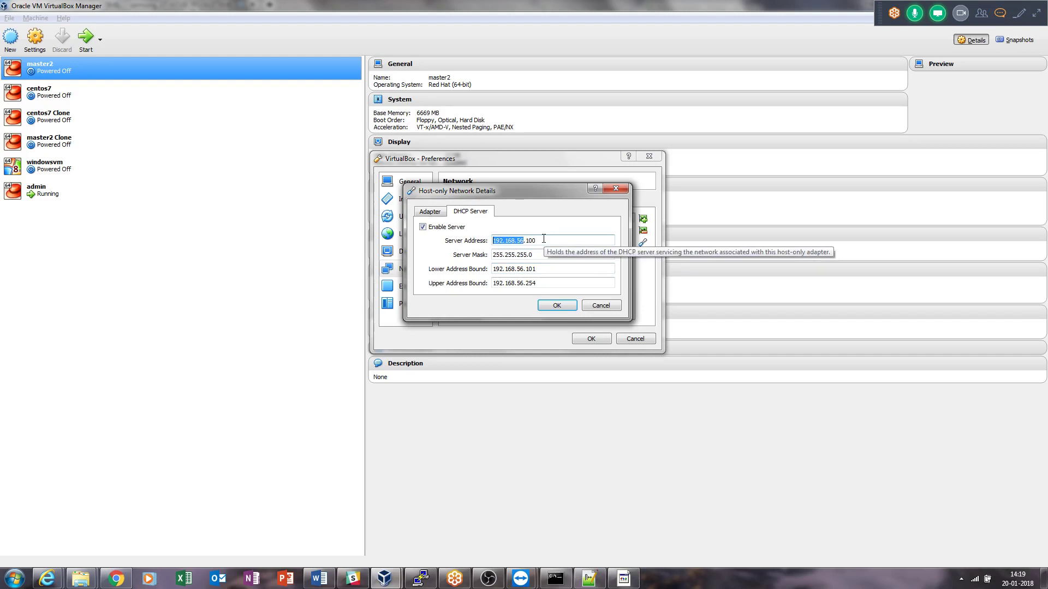
pyautogui.click(544, 239)
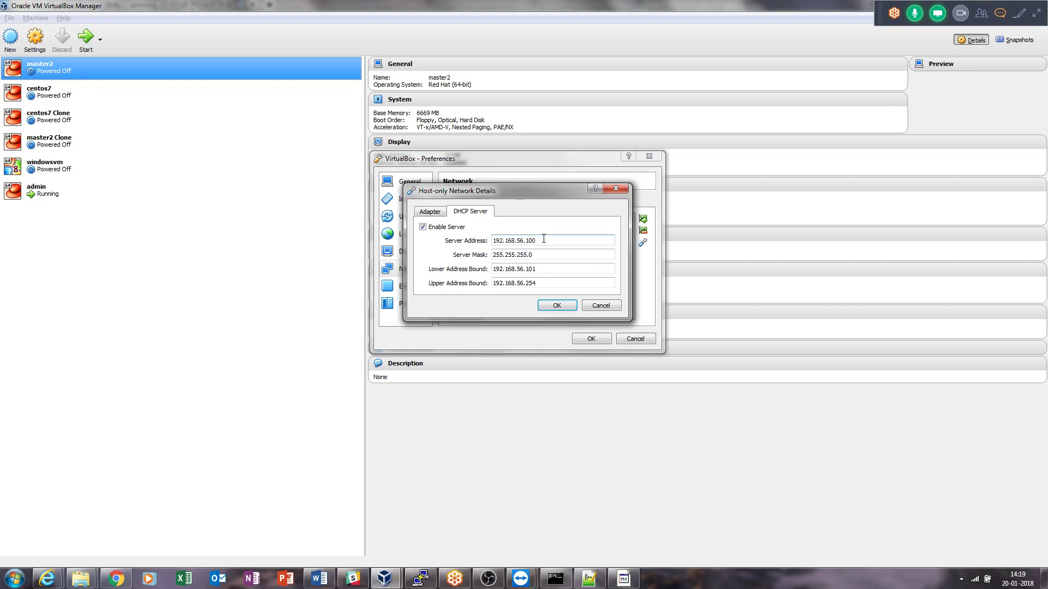
pyautogui.click(534, 269)
pyautogui.click(539, 282)
pyautogui.moveTo(539, 283); pyautogui.dragTo(530, 285)
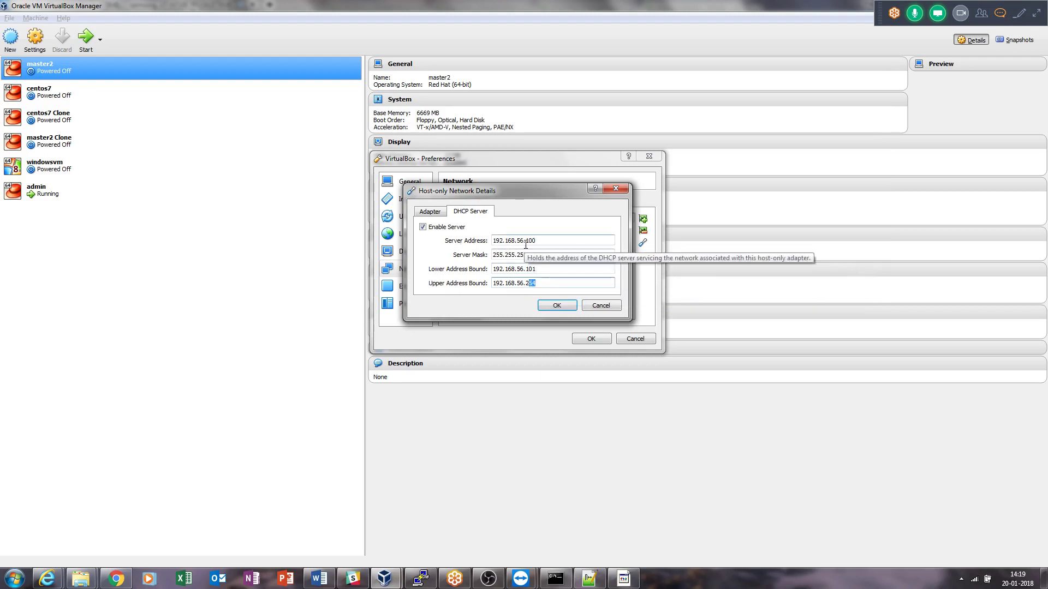
pyautogui.moveTo(538, 243); pyautogui.dragTo(491, 244)
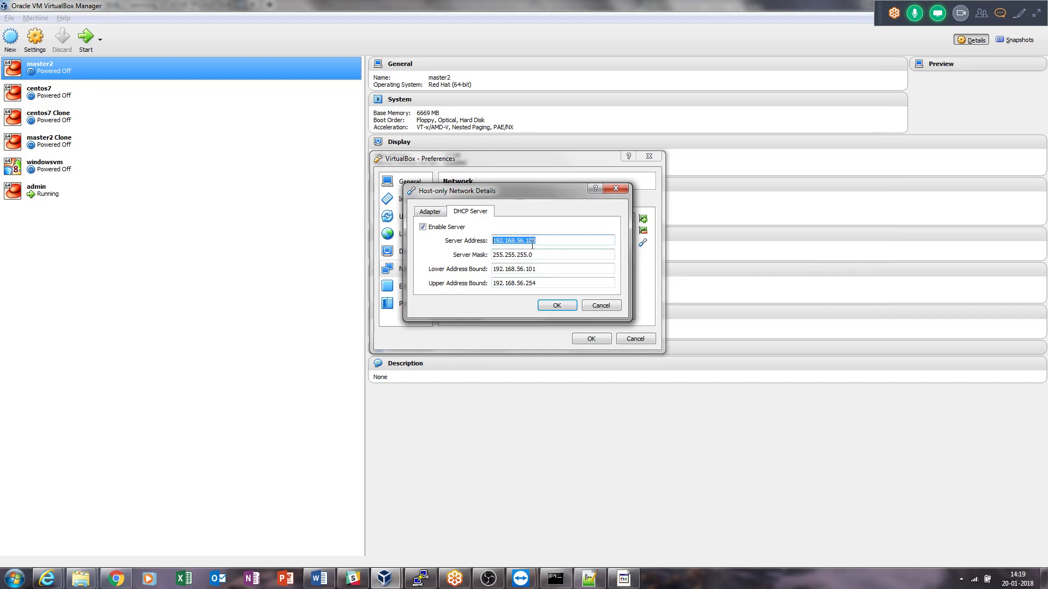
pyautogui.click(556, 579)
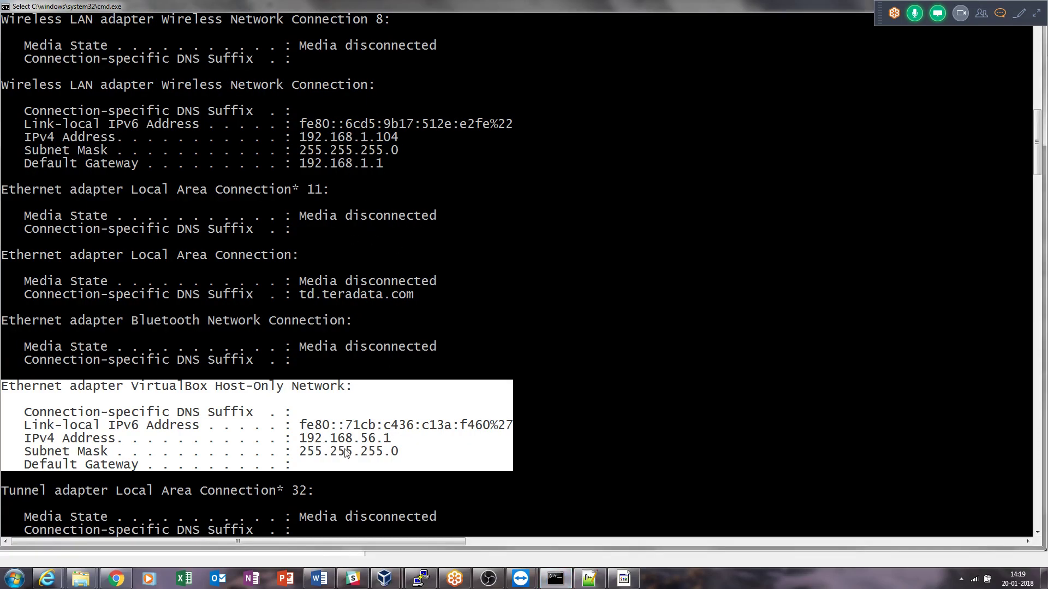
# Switch from the ipconfig output back to VirtualBox's host-only DHCP settings with Alt+Tab.
pyautogui.hotkey('alt', 'Tab')
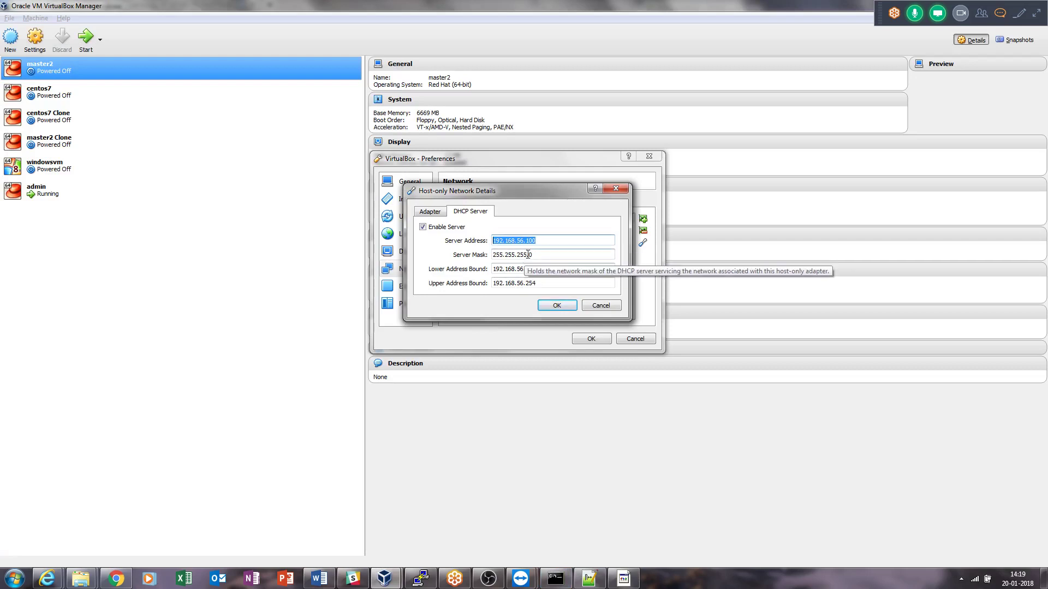
# Match the adapter's IPv4 192.168.56.1 against ipconfig, then cancel the adapter details.
pyautogui.moveTo(528, 255); pyautogui.dragTo(493, 255)
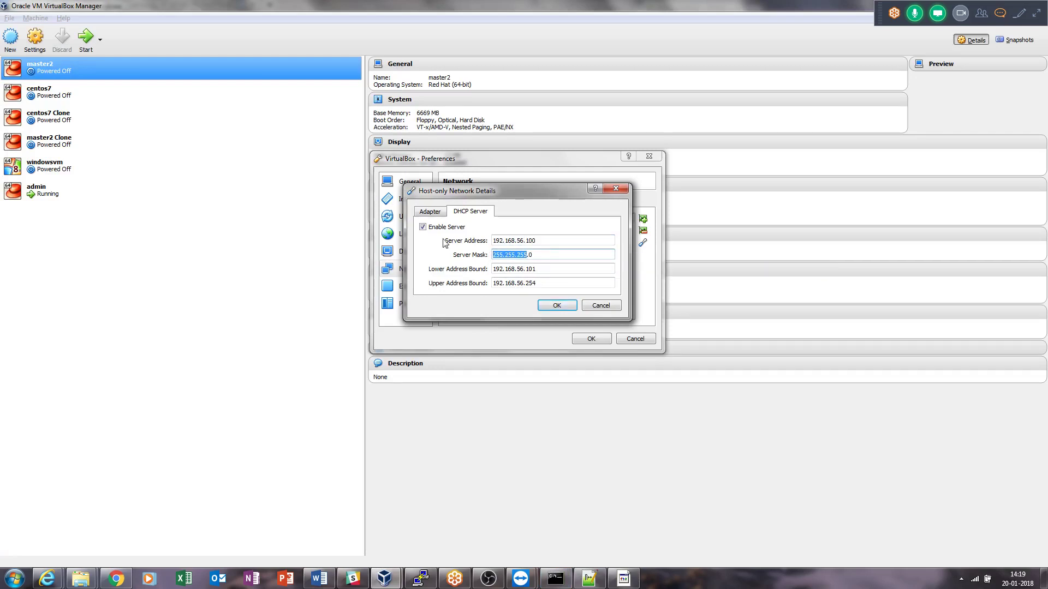
pyautogui.click(431, 214)
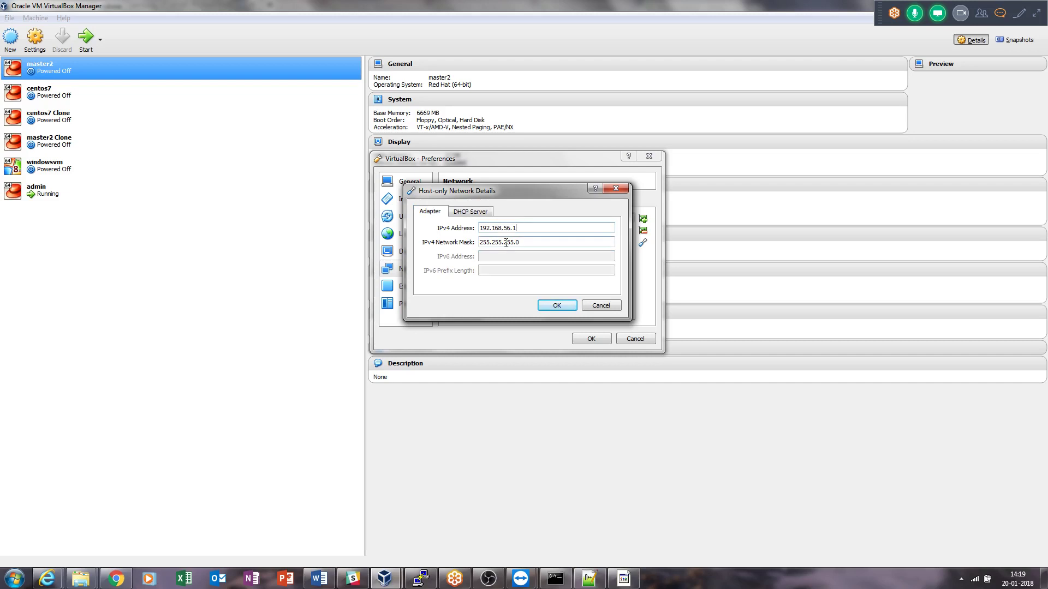
pyautogui.hotkey('alt', 'Tab')
pyautogui.hotkey('alt', 'Tab')
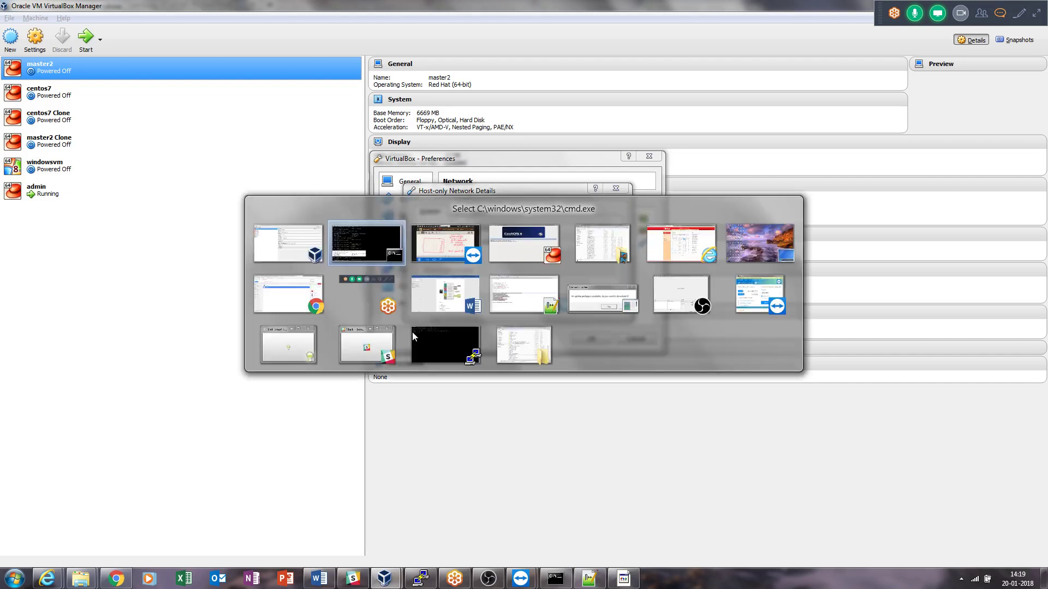
pyautogui.click(411, 332)
pyautogui.moveTo(396, 440); pyautogui.dragTo(304, 444)
pyautogui.hotkey('alt', 'Tab')
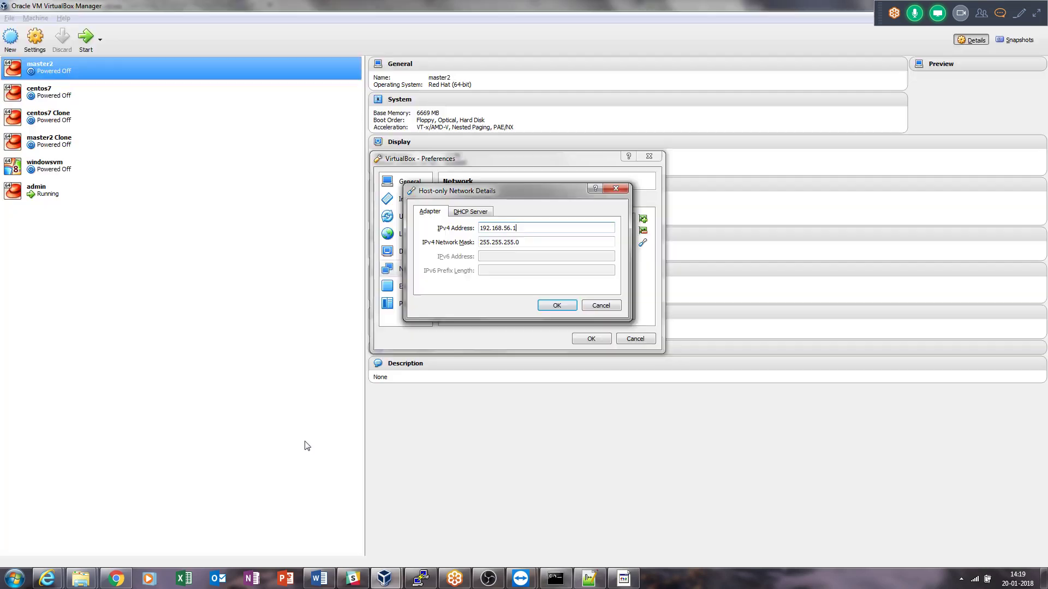
pyautogui.moveTo(524, 229); pyautogui.dragTo(475, 233)
pyautogui.click(601, 305)
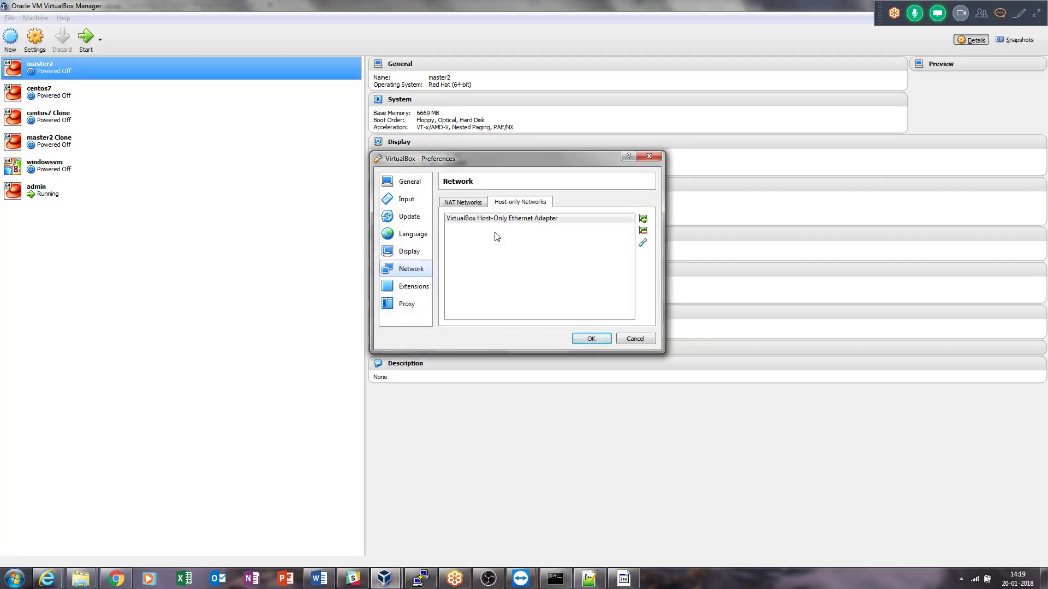
# On the NAT Networks list, add a NAT network and then remove the NatNetwork entry.
pyautogui.click(457, 204)
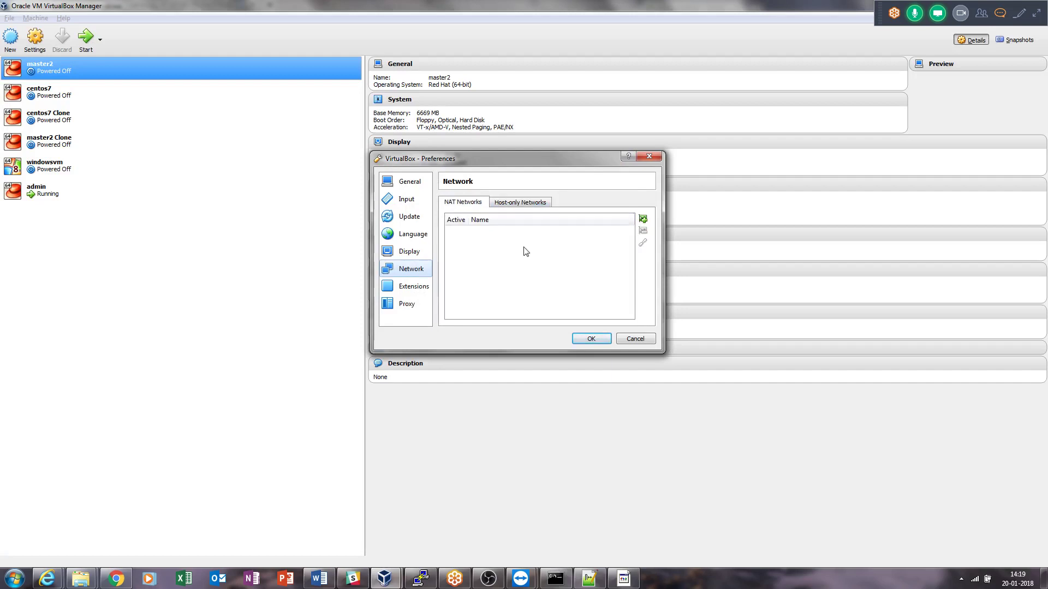
pyautogui.click(643, 219)
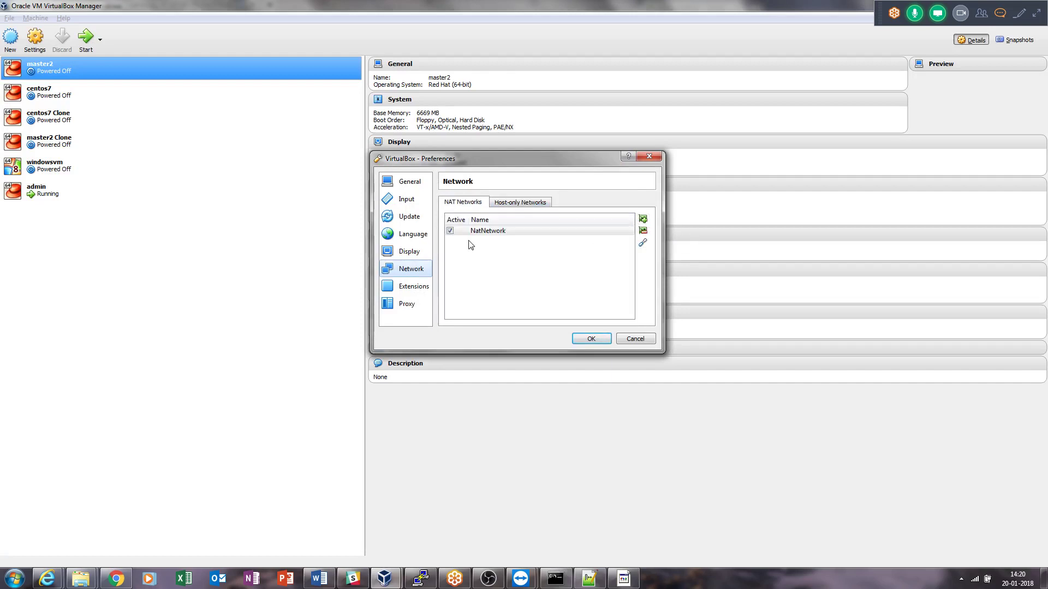
pyautogui.click(461, 234)
pyautogui.click(643, 230)
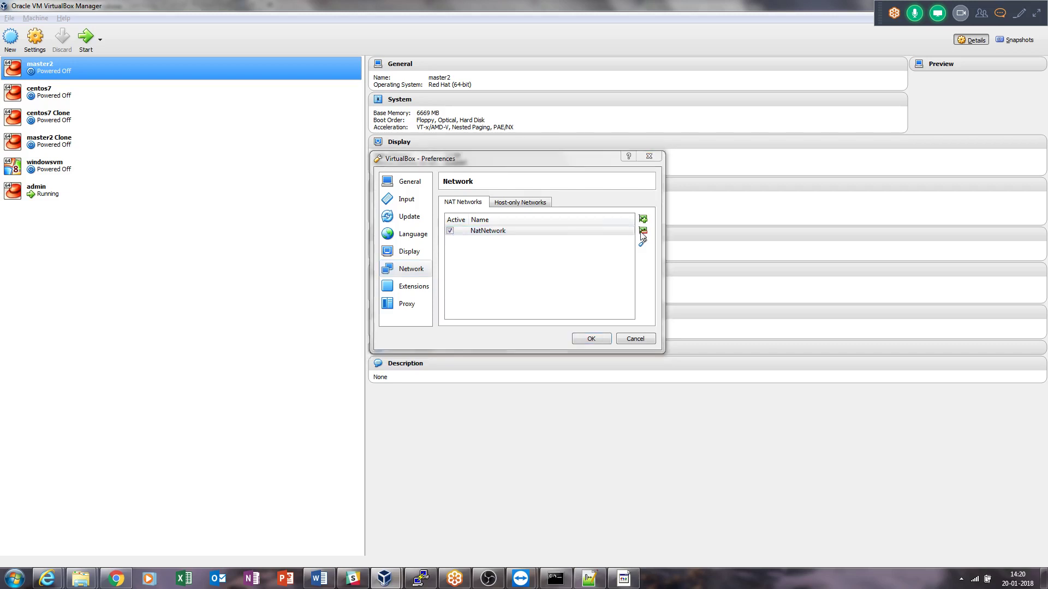
pyautogui.press('Return')
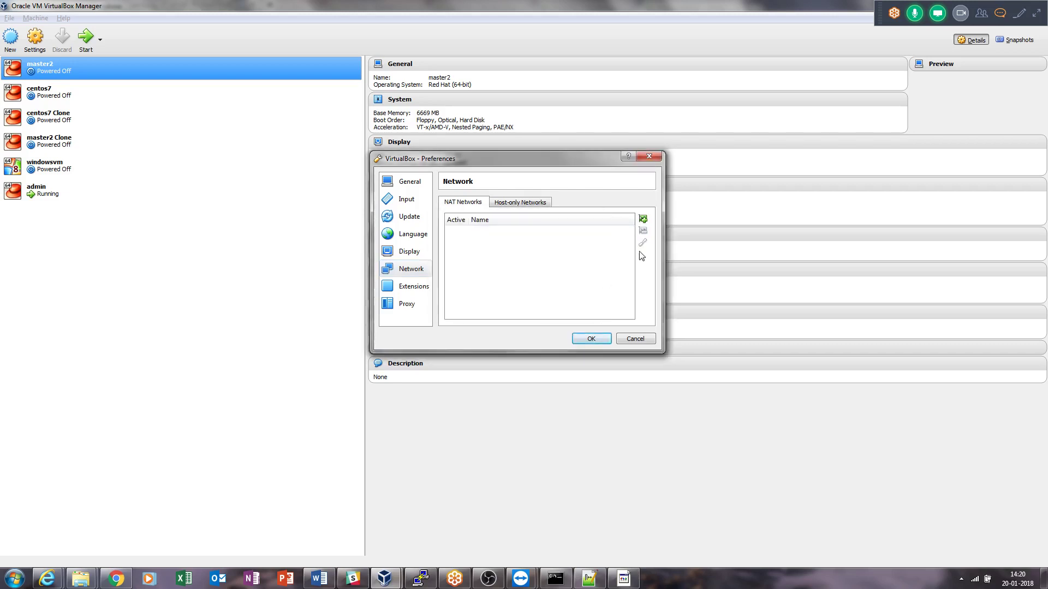
# Inspect NatNetwork's name and 10.0.2.0/24 CIDR, then cancel its details and Preferences.
pyautogui.click(643, 220)
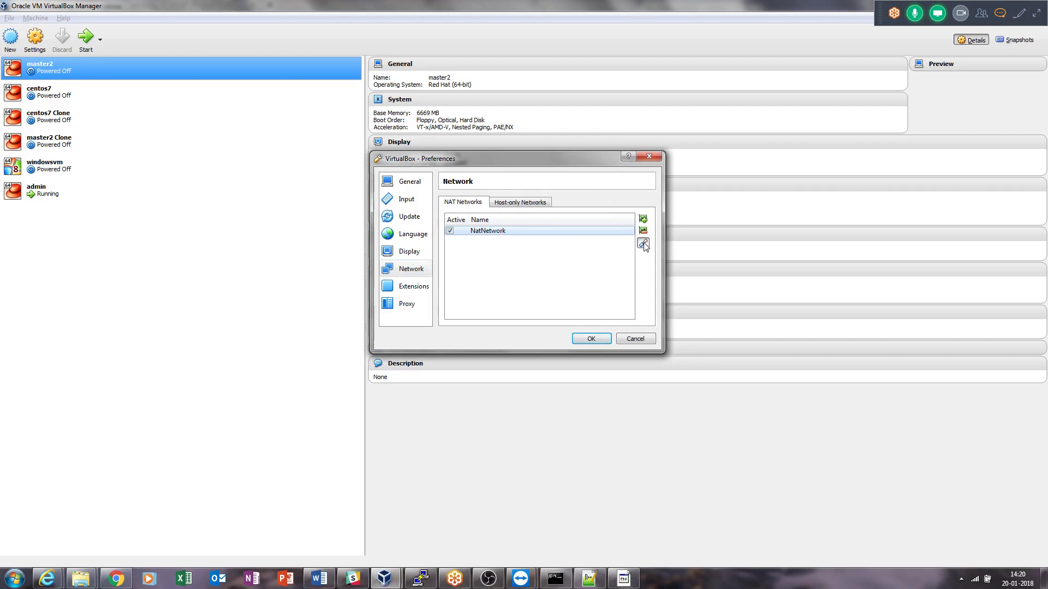
pyautogui.click(643, 243)
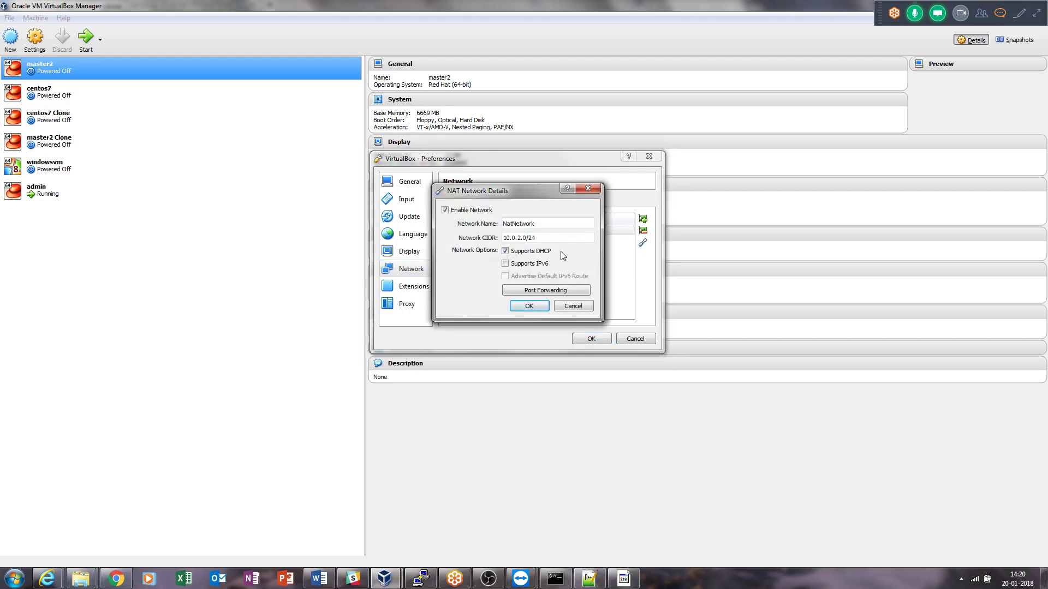
pyautogui.moveTo(545, 224); pyautogui.dragTo(480, 225)
pyautogui.moveTo(527, 239); pyautogui.dragTo(502, 238)
pyautogui.moveTo(539, 238); pyautogui.dragTo(530, 240)
pyautogui.click(573, 306)
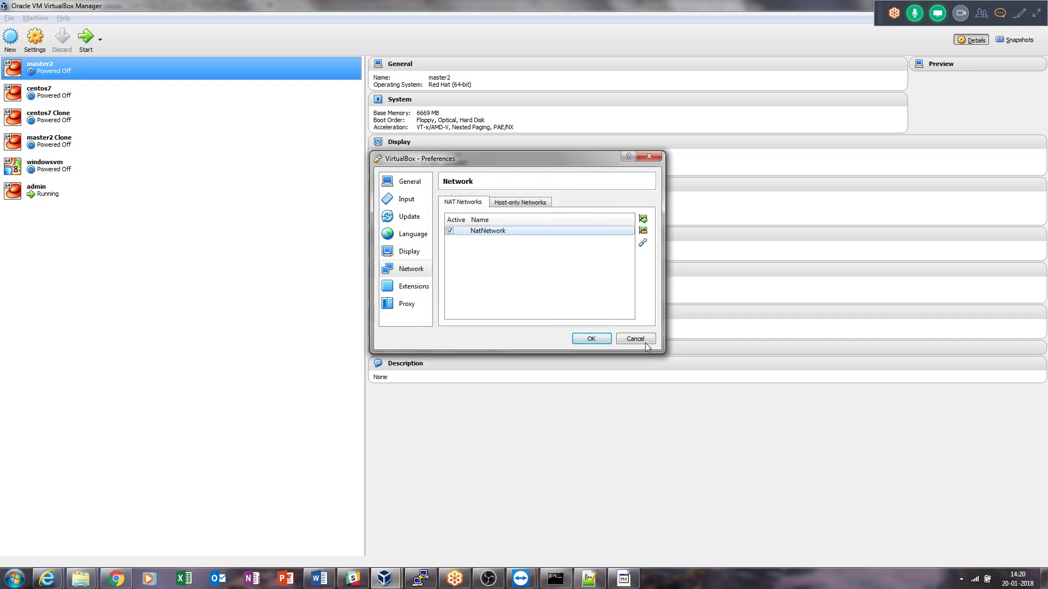
pyautogui.click(643, 342)
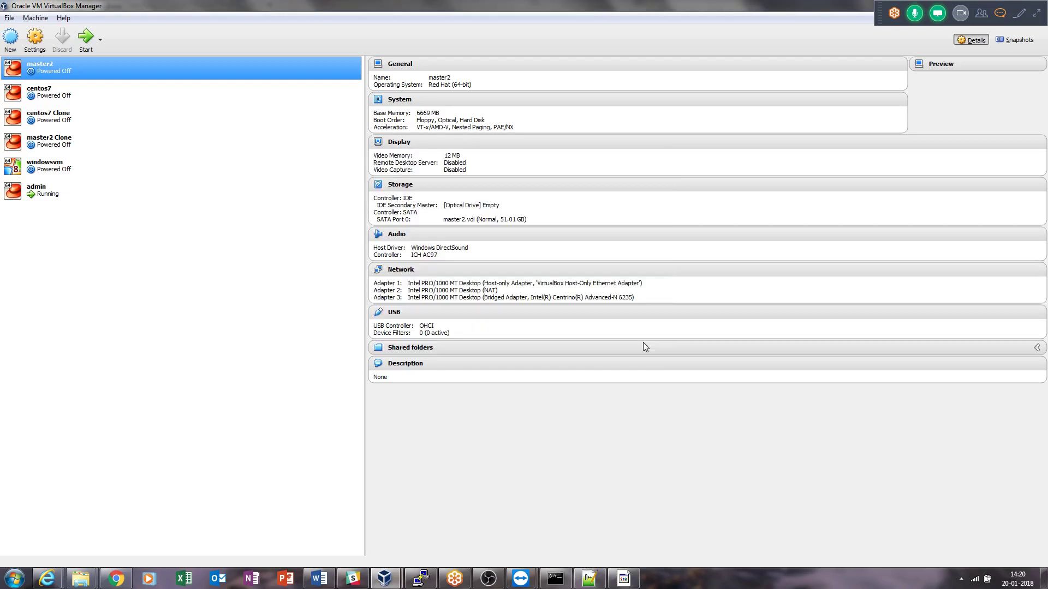
# Bring the running admin VM window to the front and let the 1123-package CentOS install finish.
pyautogui.click(499, 583)
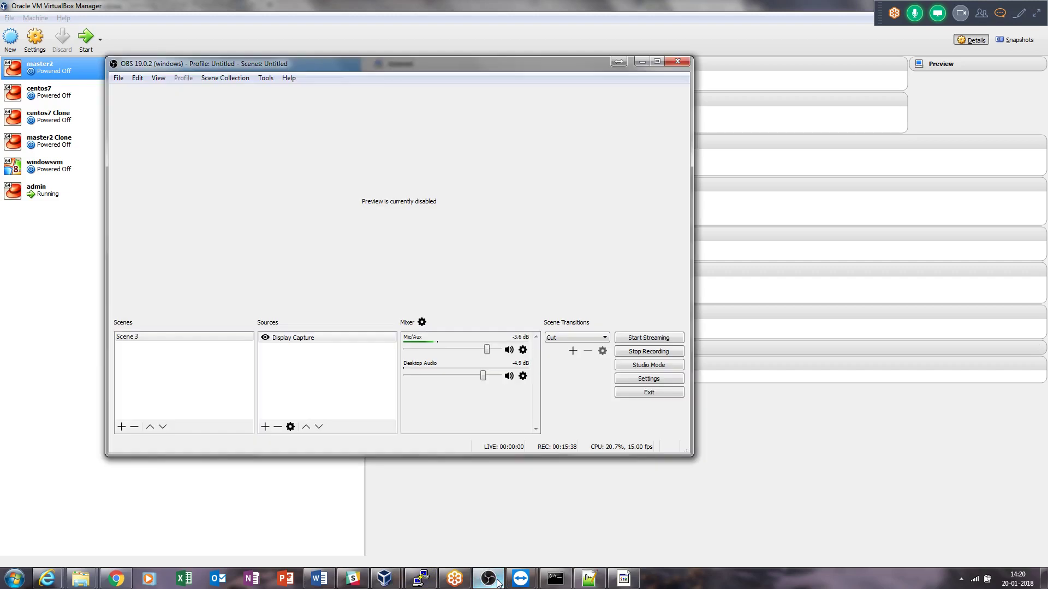
pyautogui.click(498, 583)
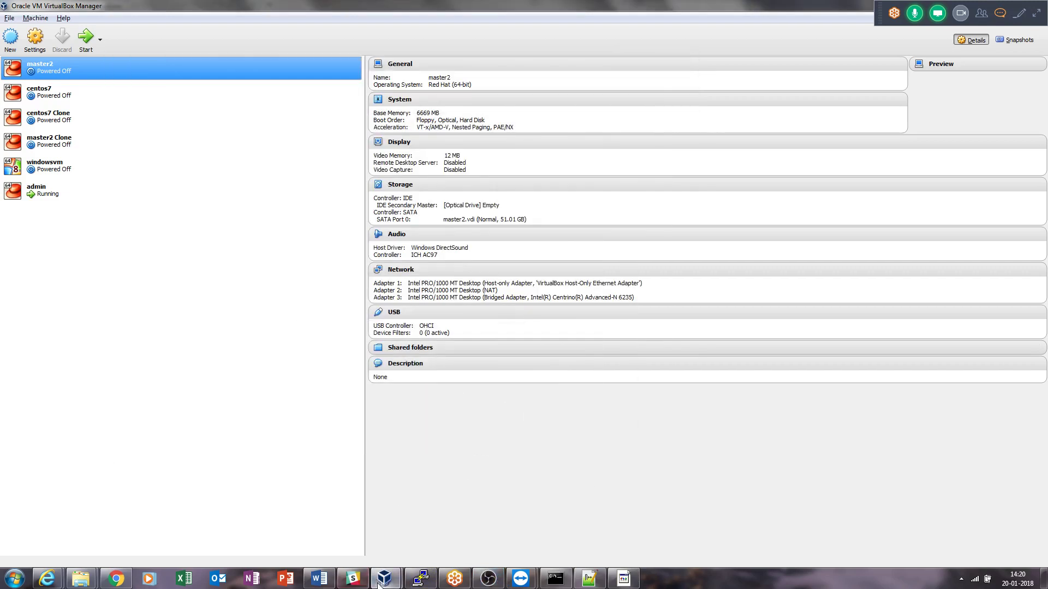
pyautogui.moveTo(384, 579)
pyautogui.click(441, 532)
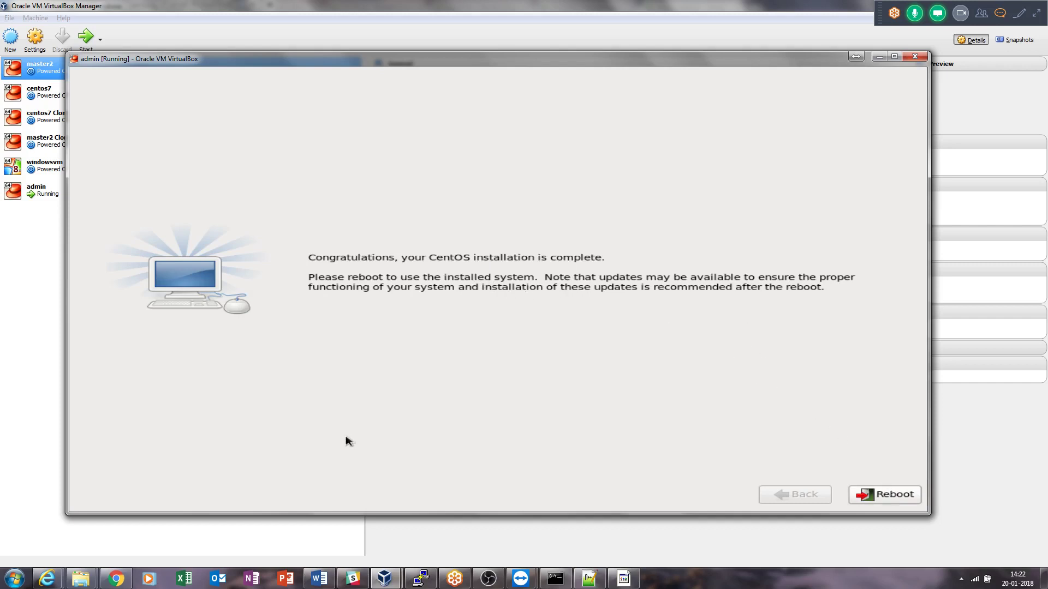
# Reboot the installed CentOS 6 guest into the Setup Agent Welcome page.
pyautogui.click(890, 495)
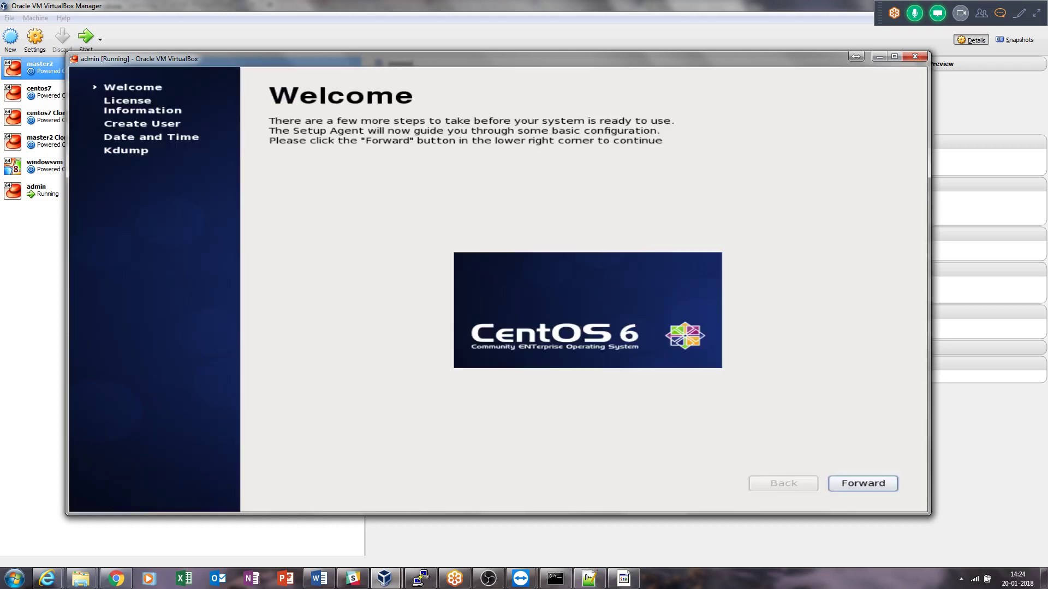
# Accept the licence information and enter the new user's username and full name.
pyautogui.click(876, 481)
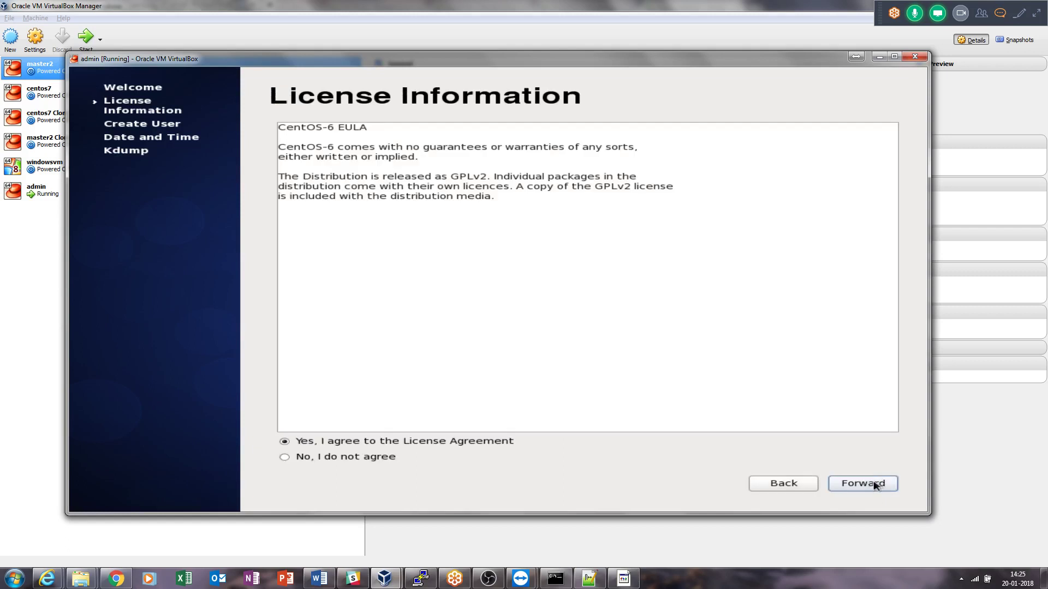
pyautogui.click(875, 487)
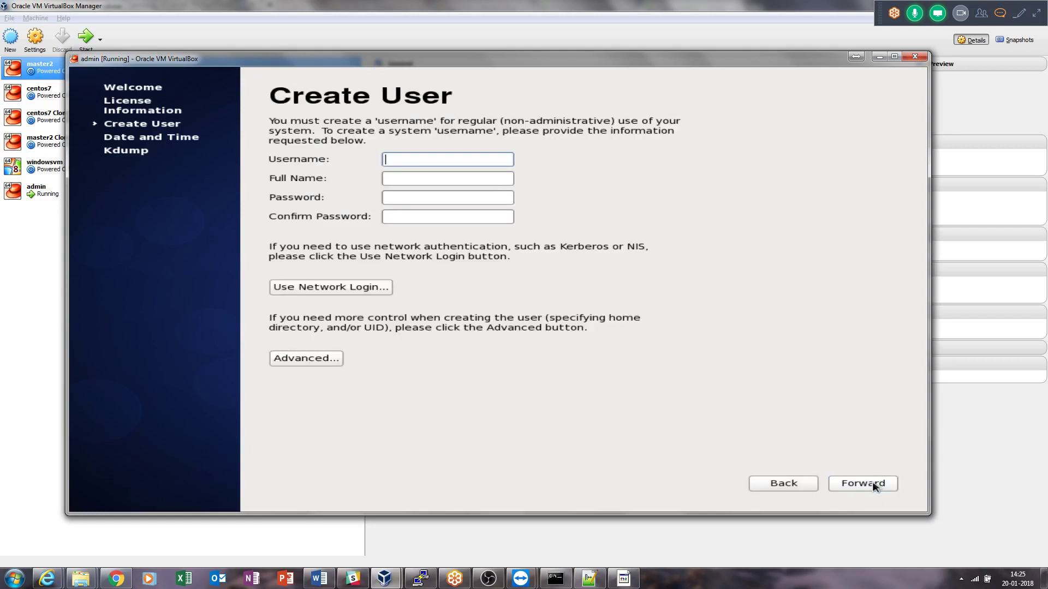
pyautogui.write('mimant')
pyautogui.press('Tab')
pyautogui.write('mi')
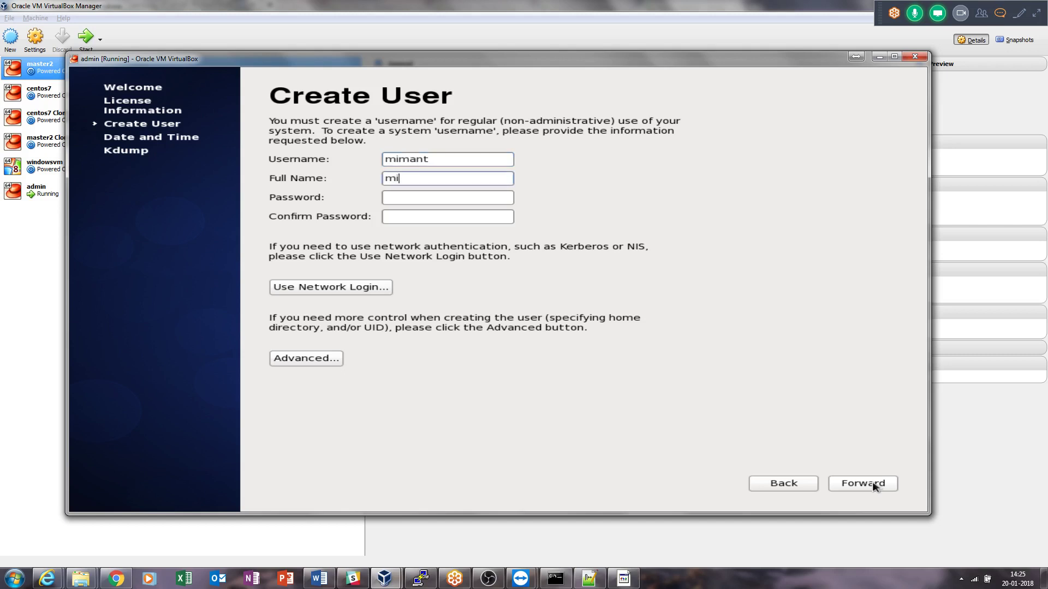
pyautogui.write('mant')
pyautogui.press('Tab')
# Set and confirm the user's password, accepting the weak-password warning.
pyautogui.hotkey('shift', 'Tab')
pyautogui.hotkey('shift', 'Tab')
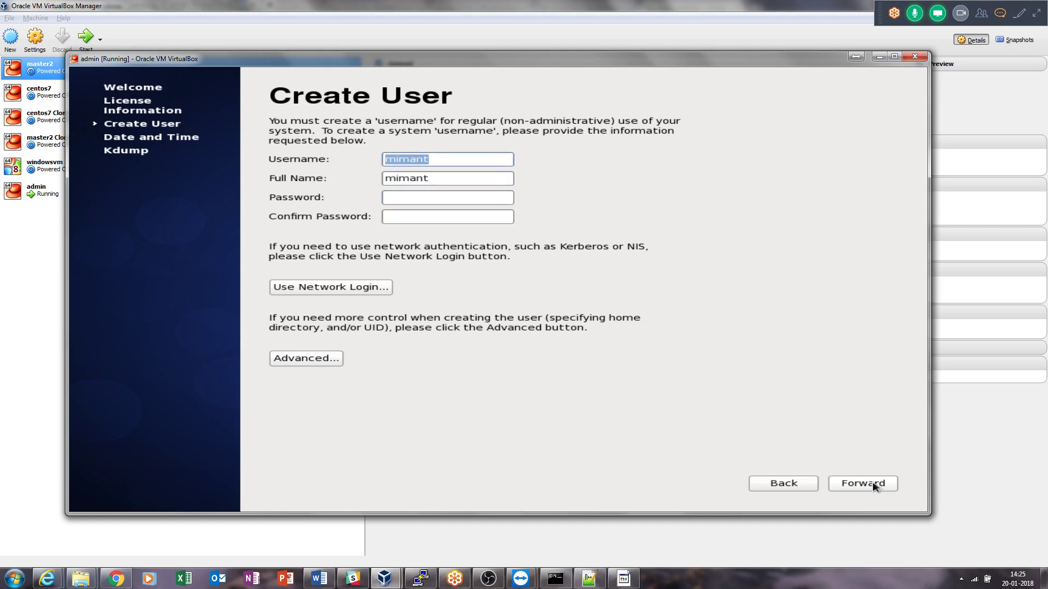
pyautogui.press('Tab')
pyautogui.press('Tab')
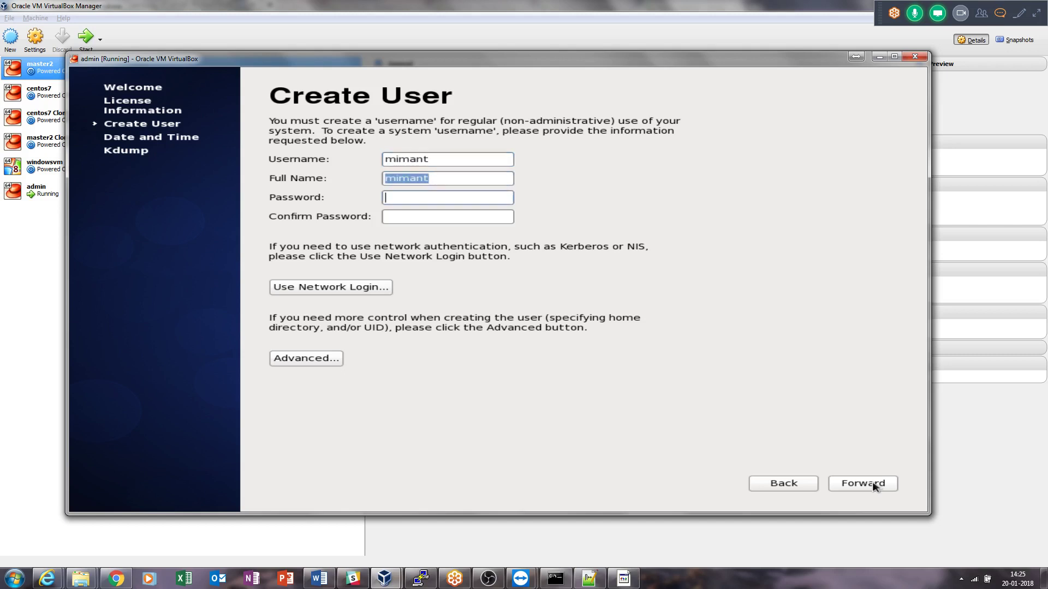
pyautogui.write('redhat')
pyautogui.press('Tab')
pyautogui.write('redhat')
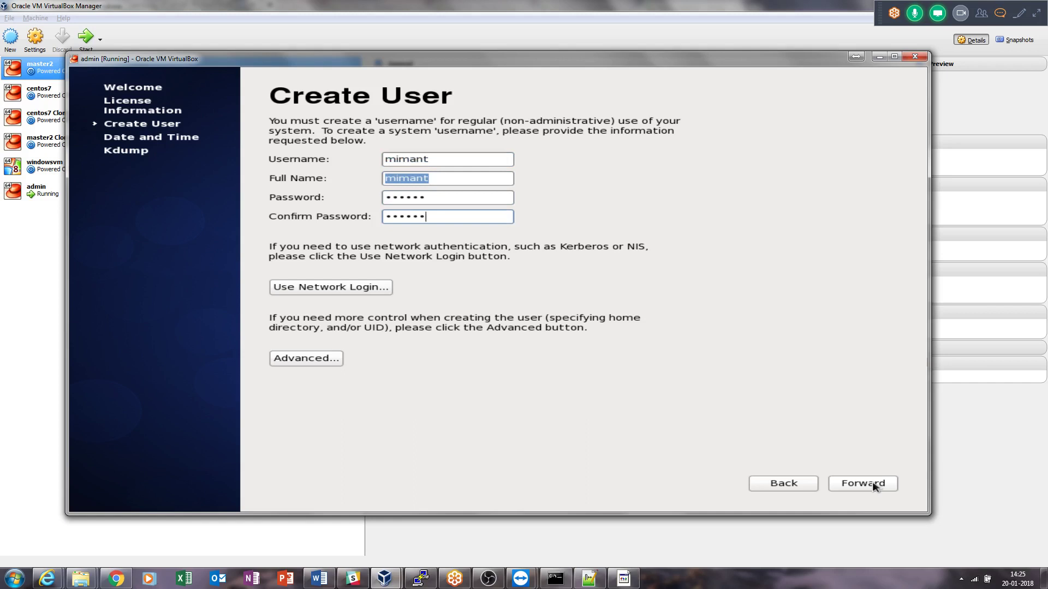
pyautogui.click(881, 485)
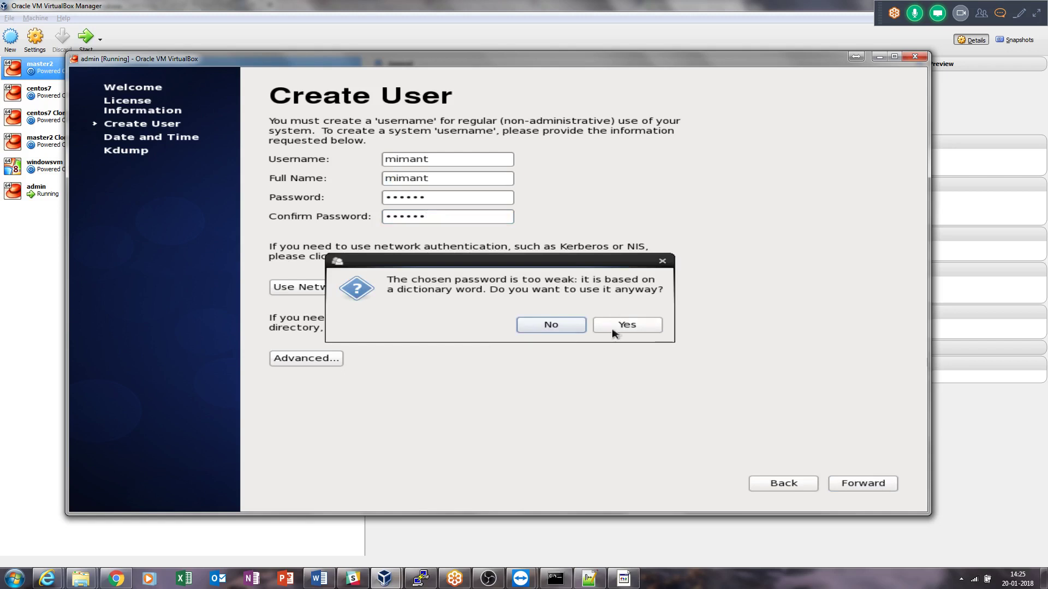
pyautogui.click(601, 325)
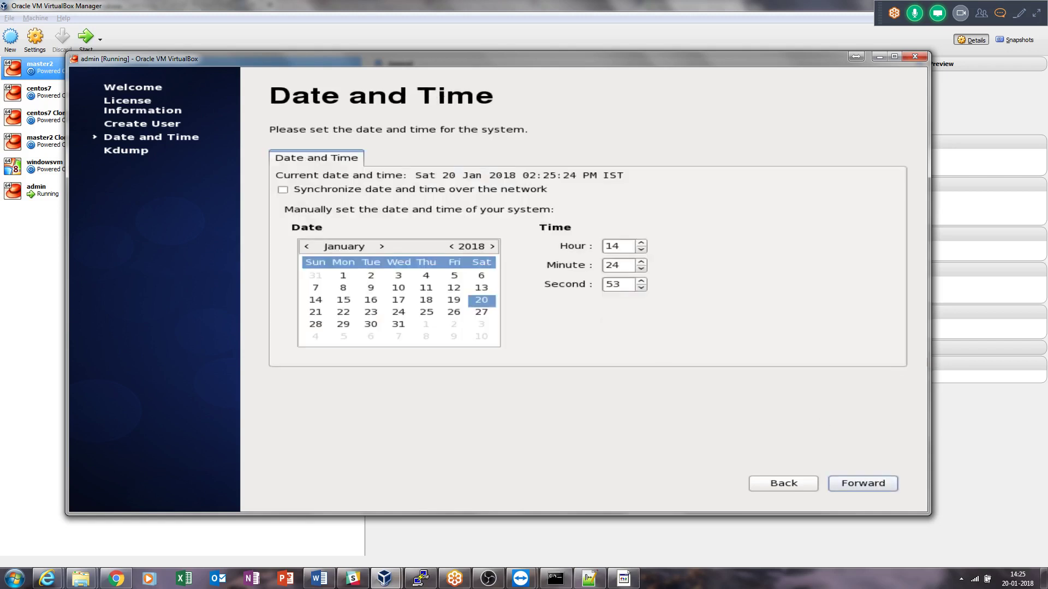
# Keep the current date and time, finish with kdump at 128 MB, and confirm the reboot.
pyautogui.click(878, 491)
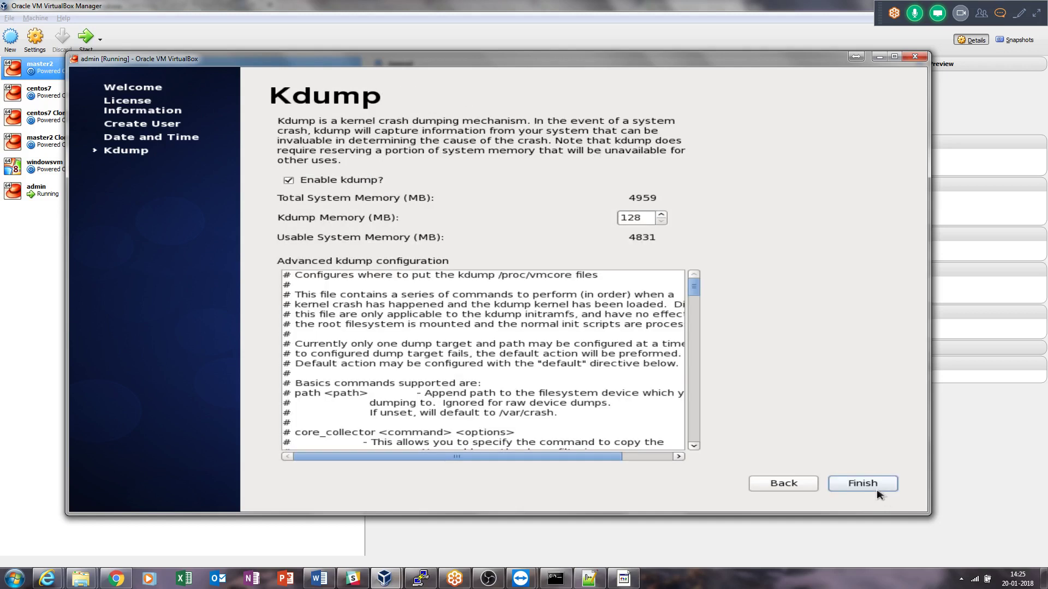
pyautogui.click(878, 493)
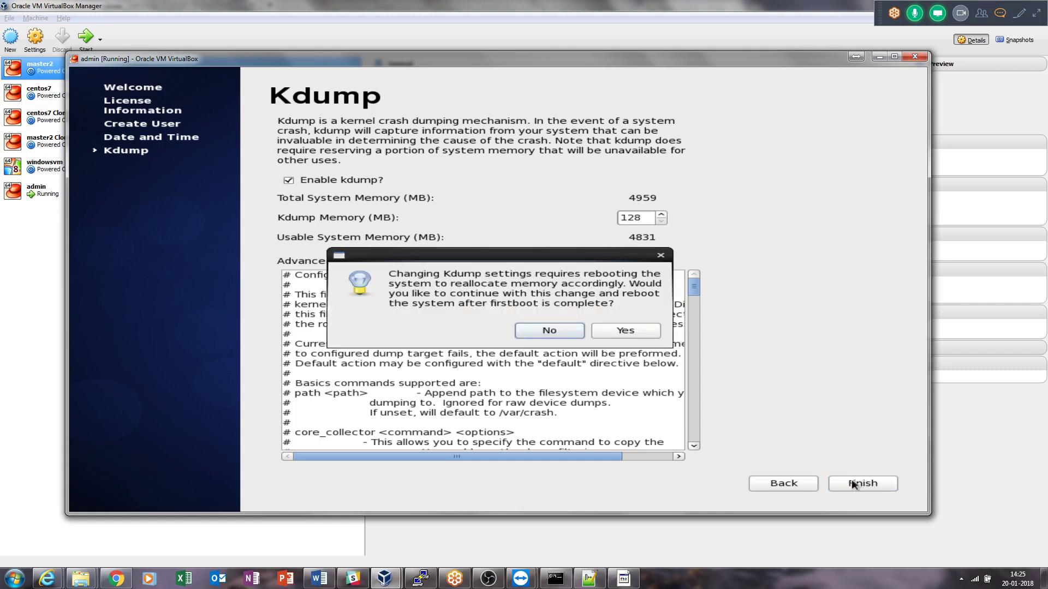
pyautogui.click(624, 333)
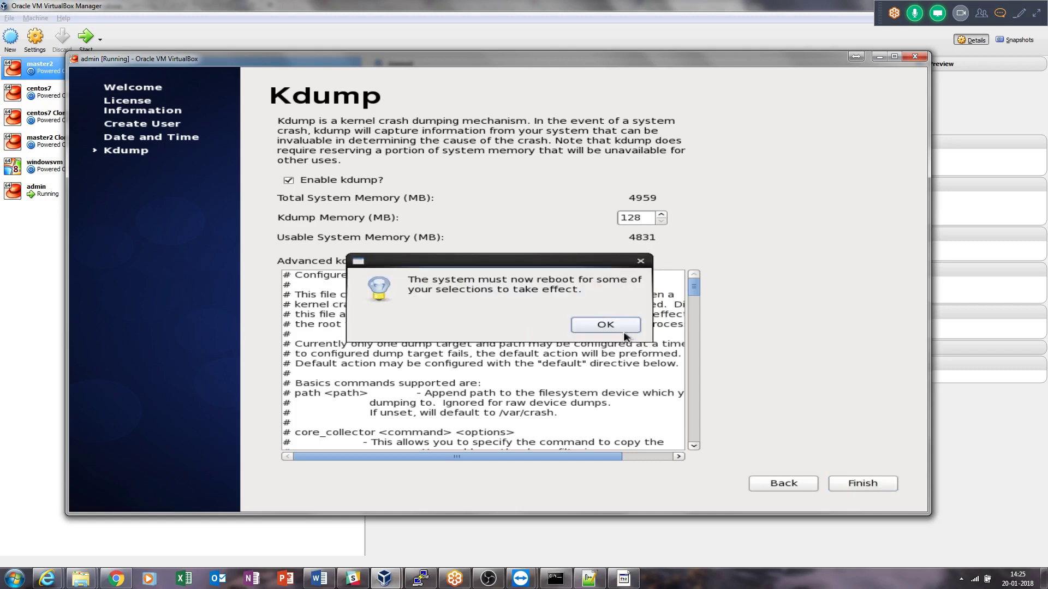
pyautogui.click(624, 331)
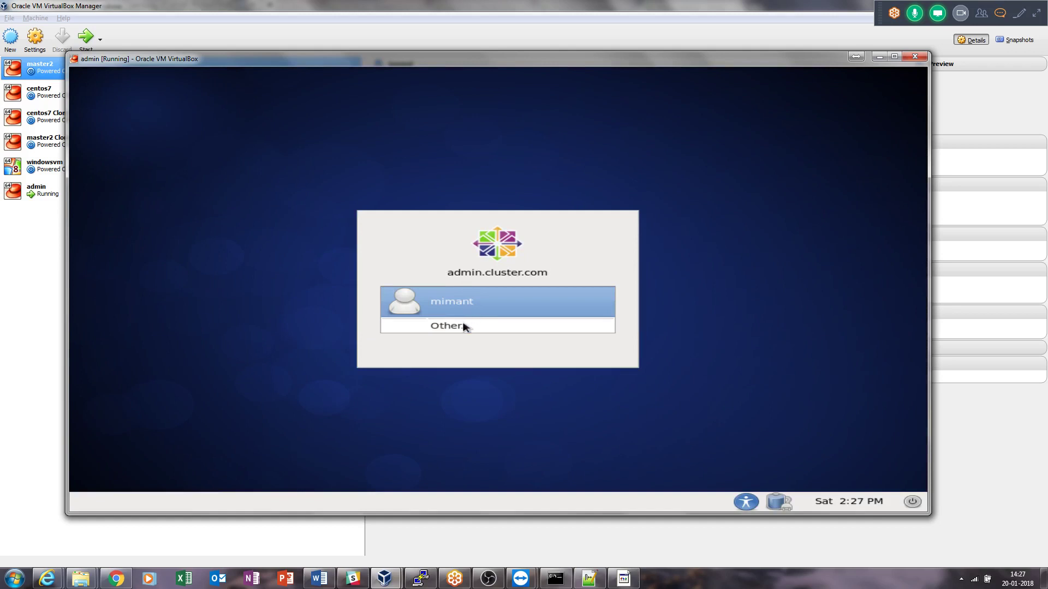
# Log in as root through Other... with the root password and dismiss the super user warning.
pyautogui.click(464, 326)
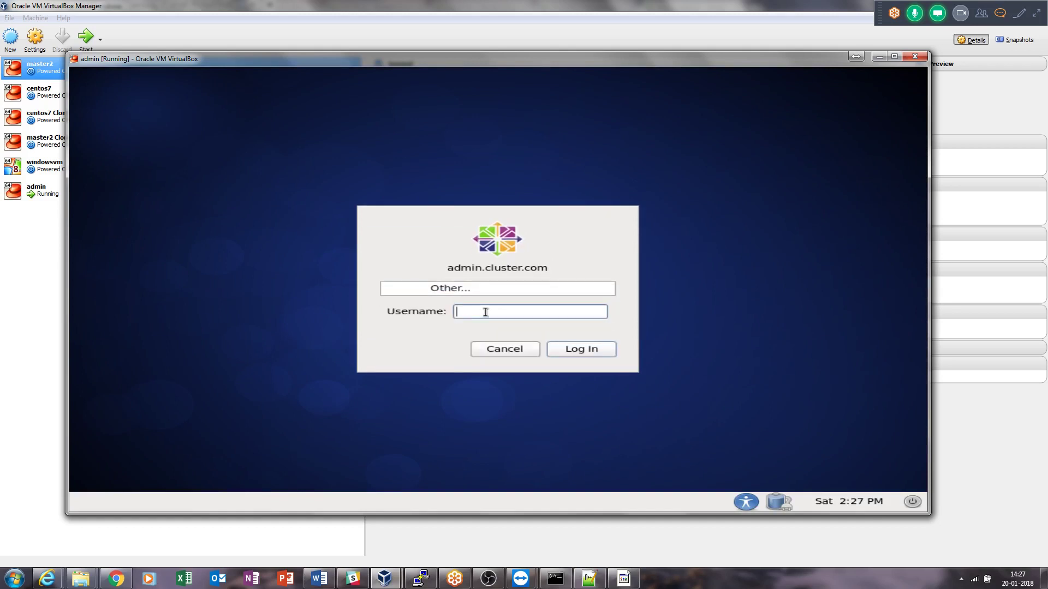
pyautogui.write('root')
pyautogui.press('Return')
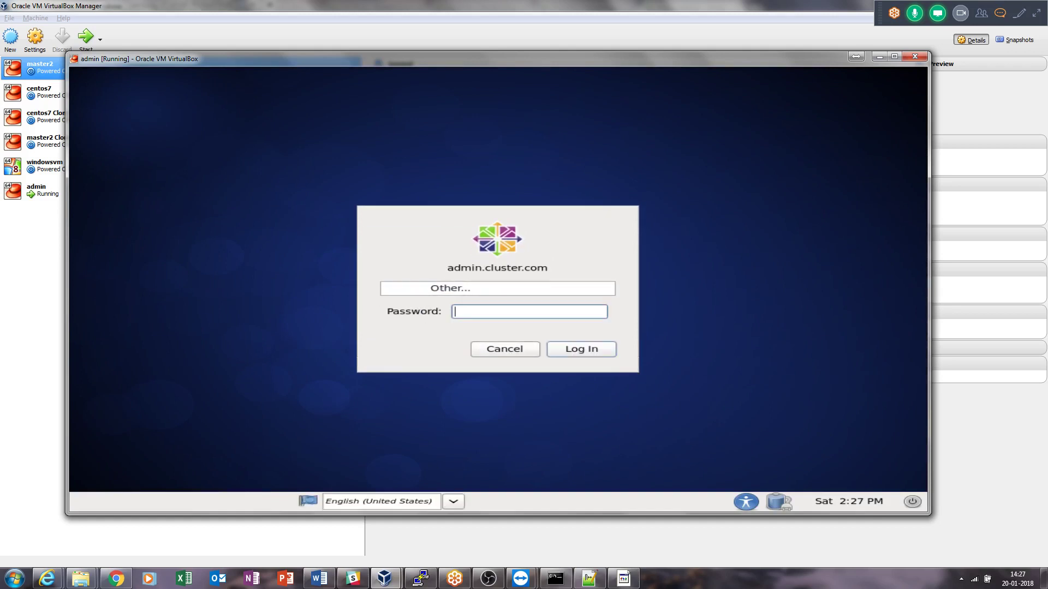
pyautogui.write('redhat')
pyautogui.press('Return')
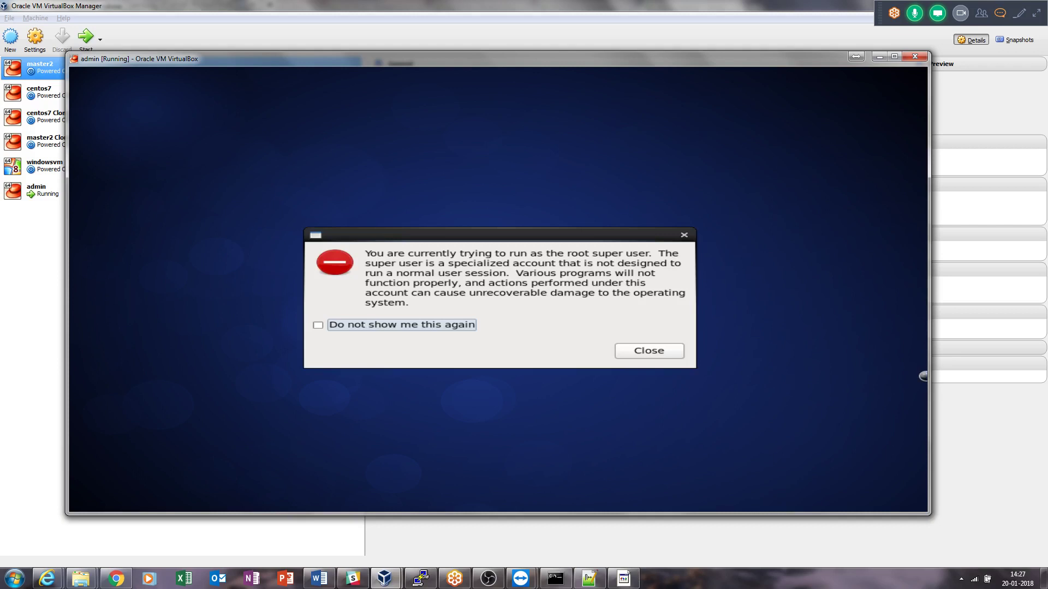
pyautogui.click(670, 351)
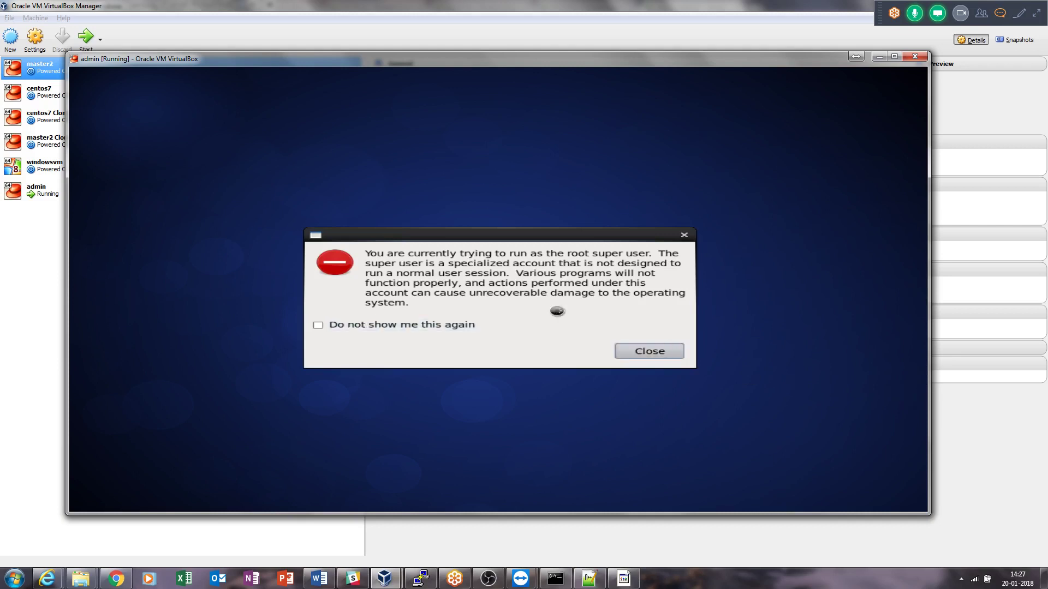